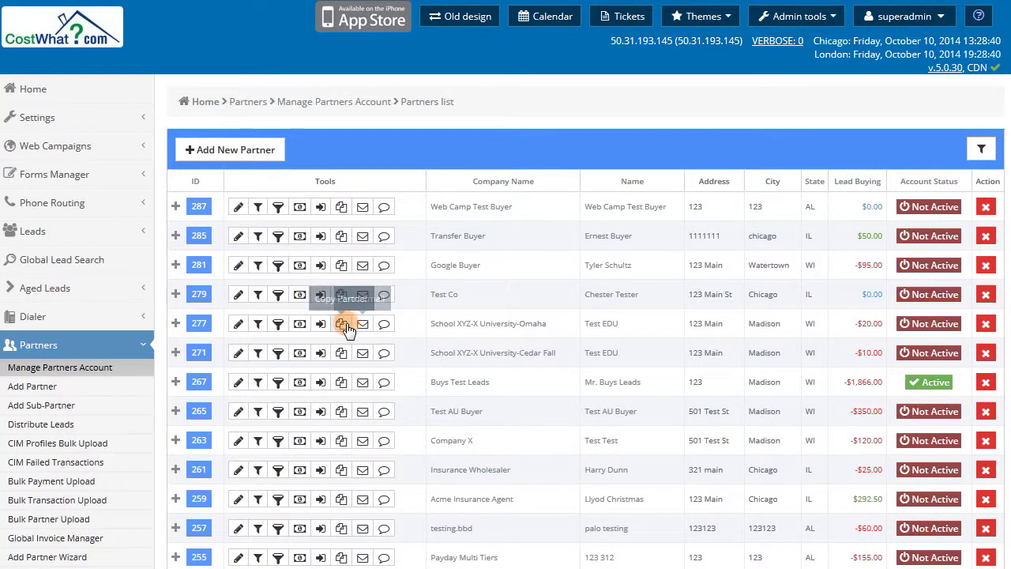
- Open the Test Co partner's account settings and review the account information options
left_click(203, 301)
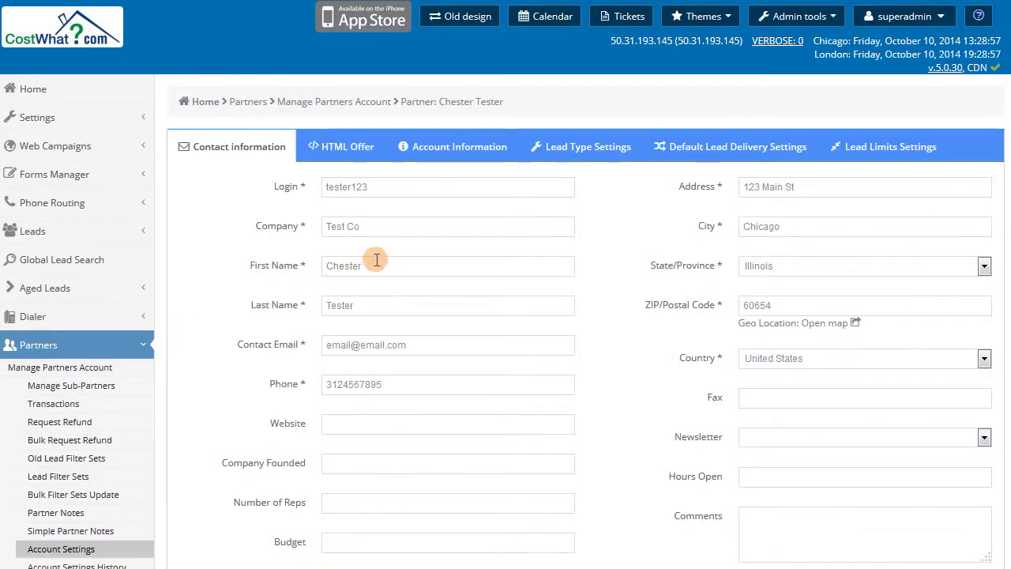
left_click(467, 154)
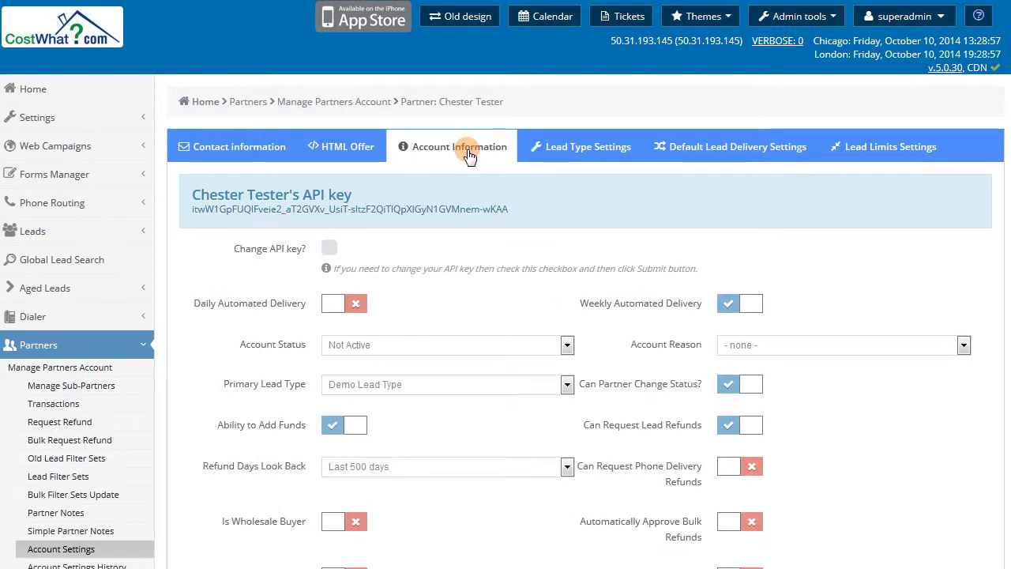
scroll(503, 211, "down", 3)
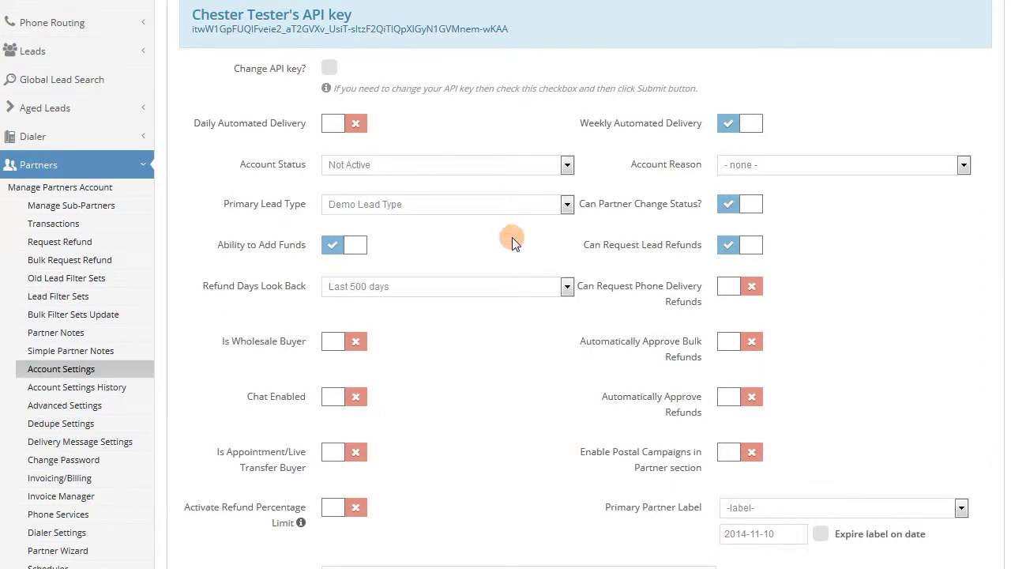
scroll(511, 241, "down", 1)
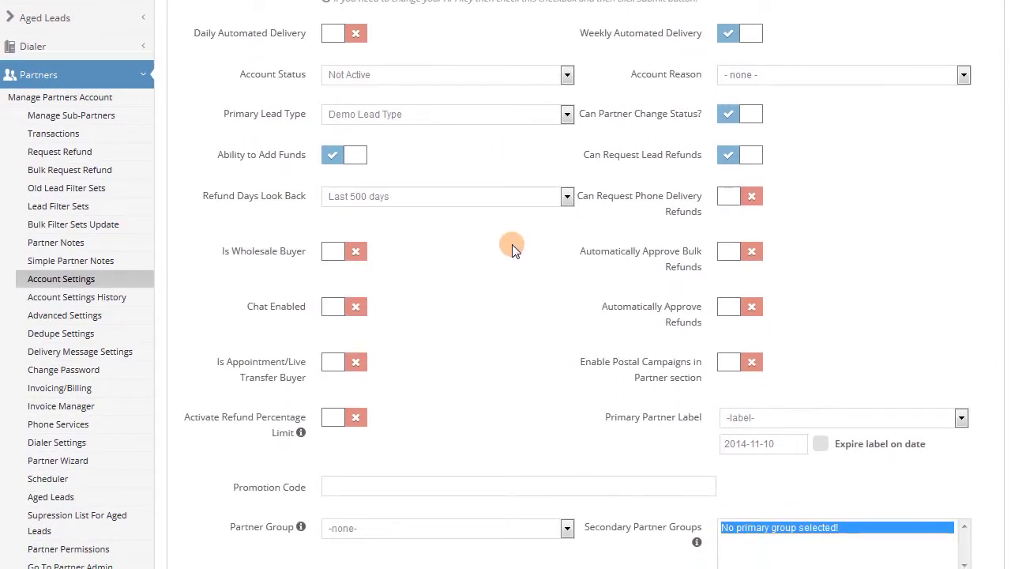
scroll(512, 245, "down", 2)
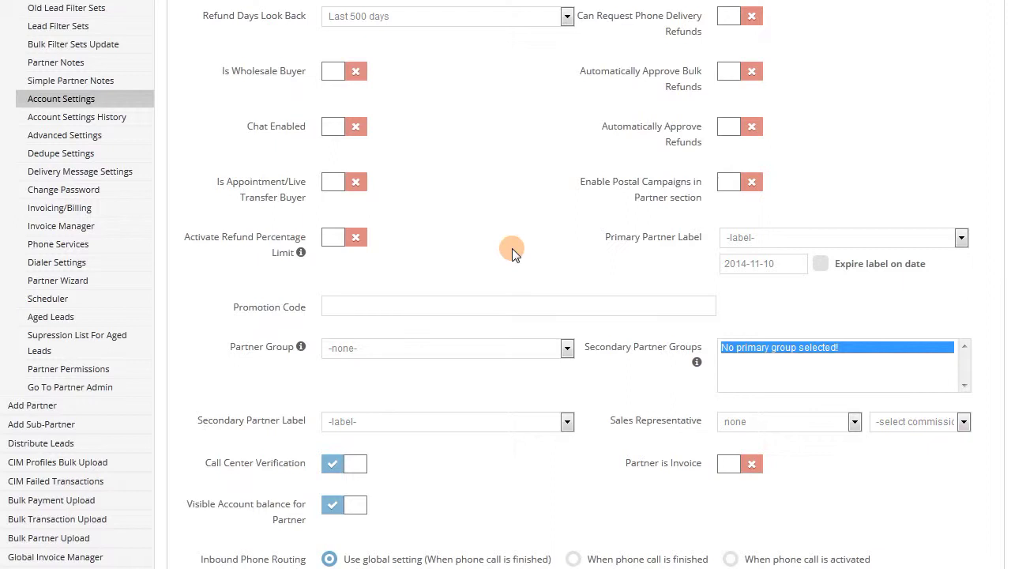
scroll(512, 251, "up", 1)
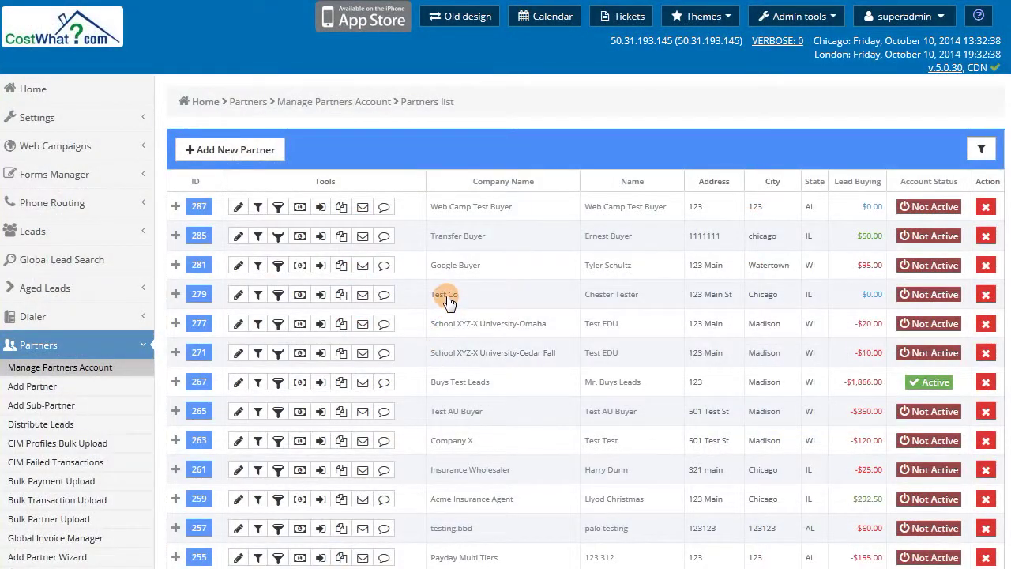
- Open Test Co's lead filter sets from the partners list and look over the existing sets
left_click(259, 295)
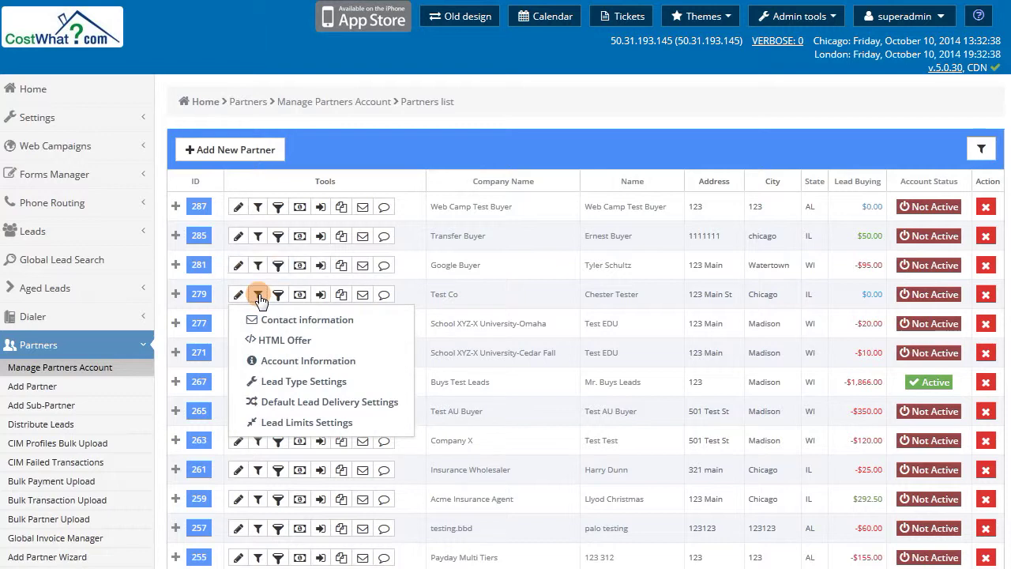
left_click(259, 296)
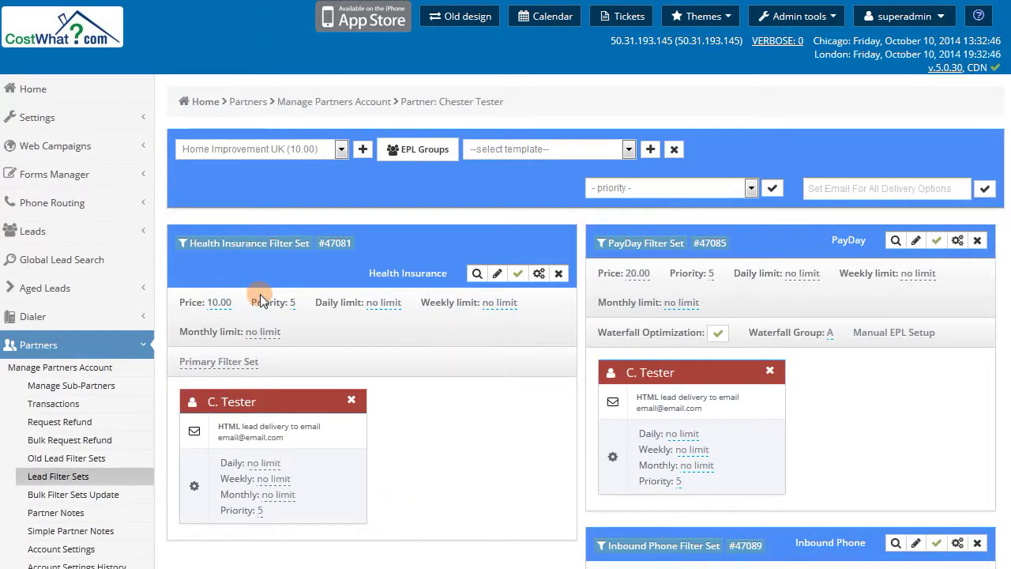
scroll(452, 391, "down", 5)
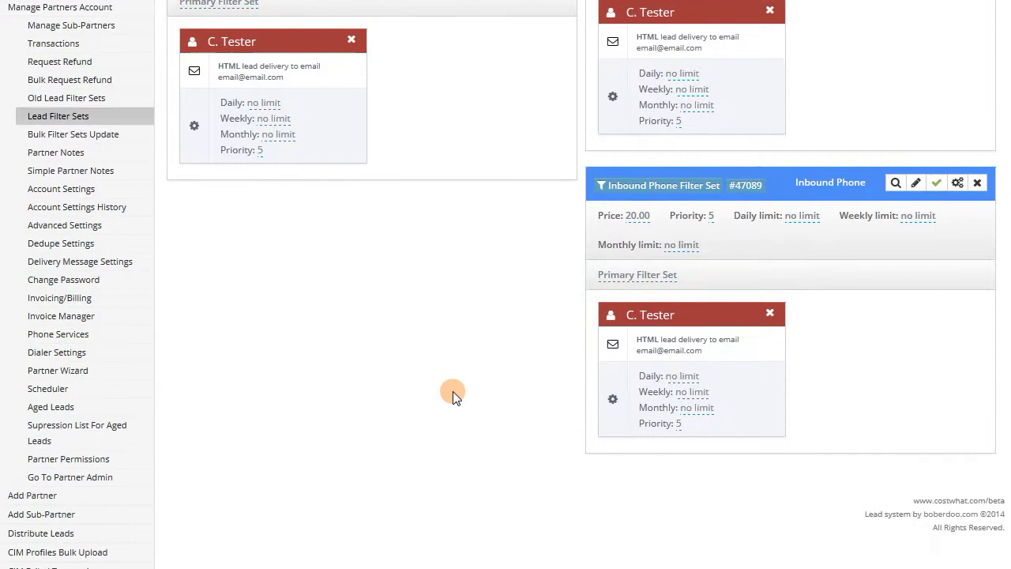
scroll(453, 391, "up", 5)
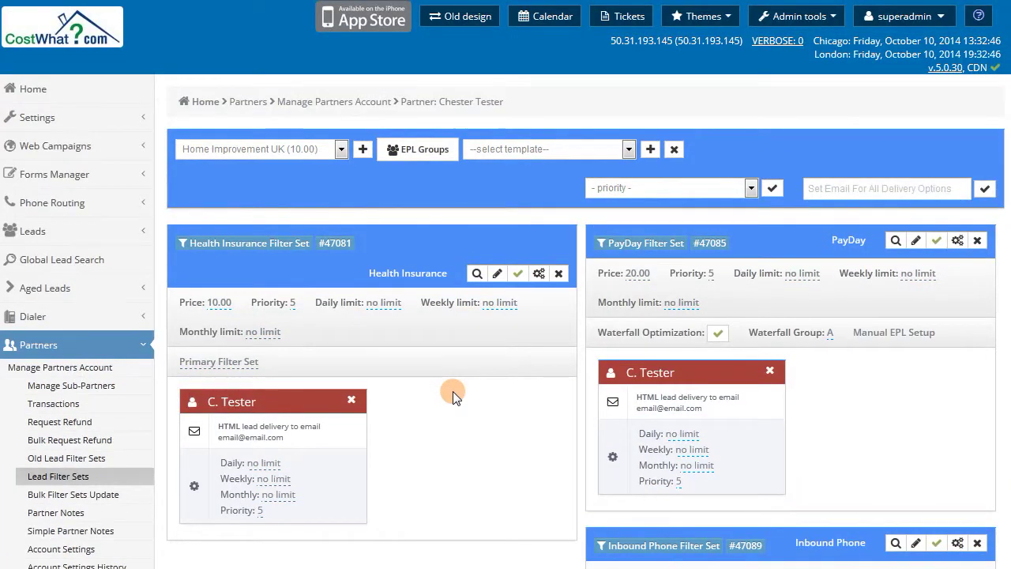
- Start a new Home Improvement UK filter set and examine its lead sources and delivery options
left_click(363, 153)
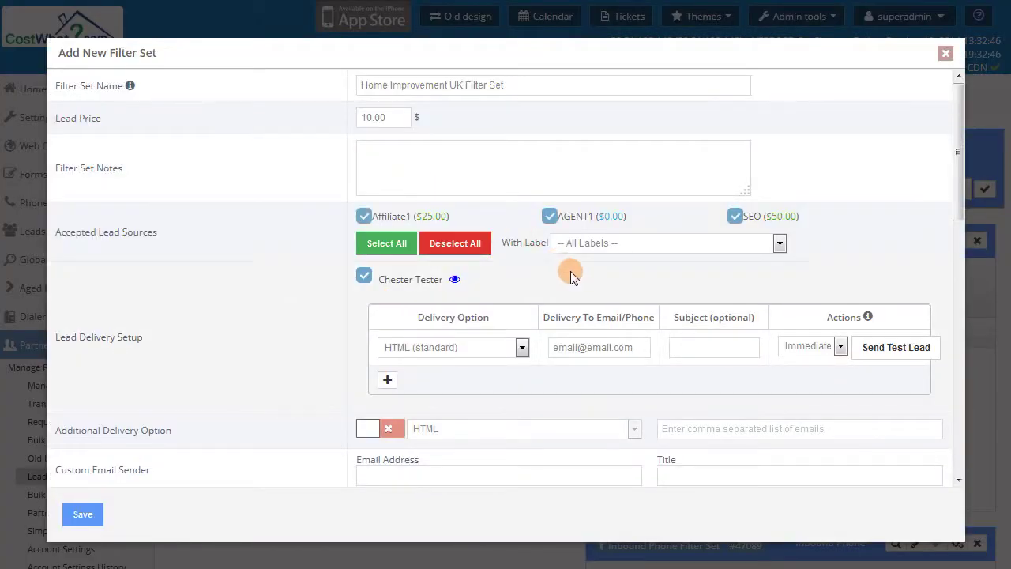
scroll(571, 271, "down", 2)
scroll(572, 271, "down", 1)
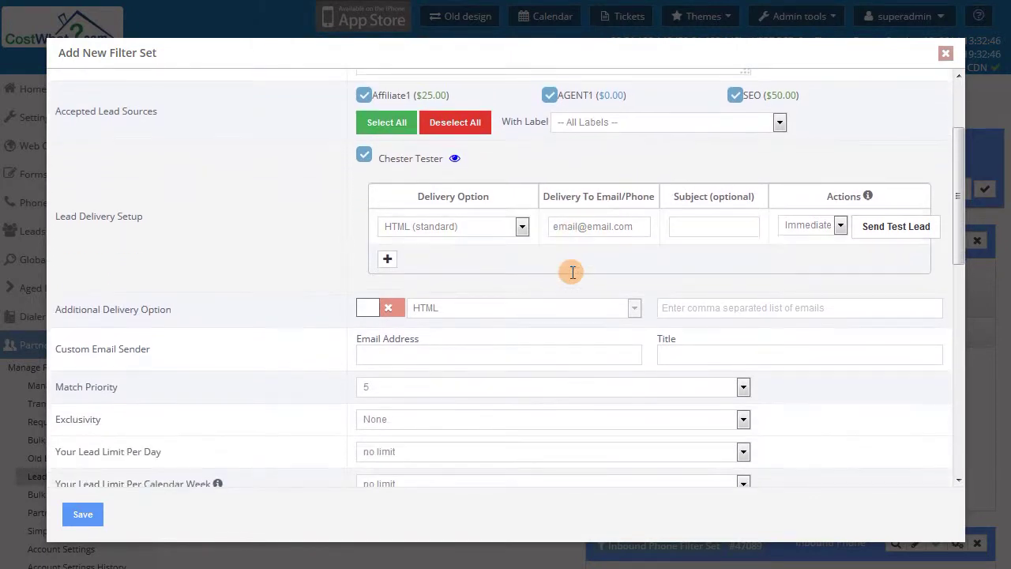
left_click(525, 232)
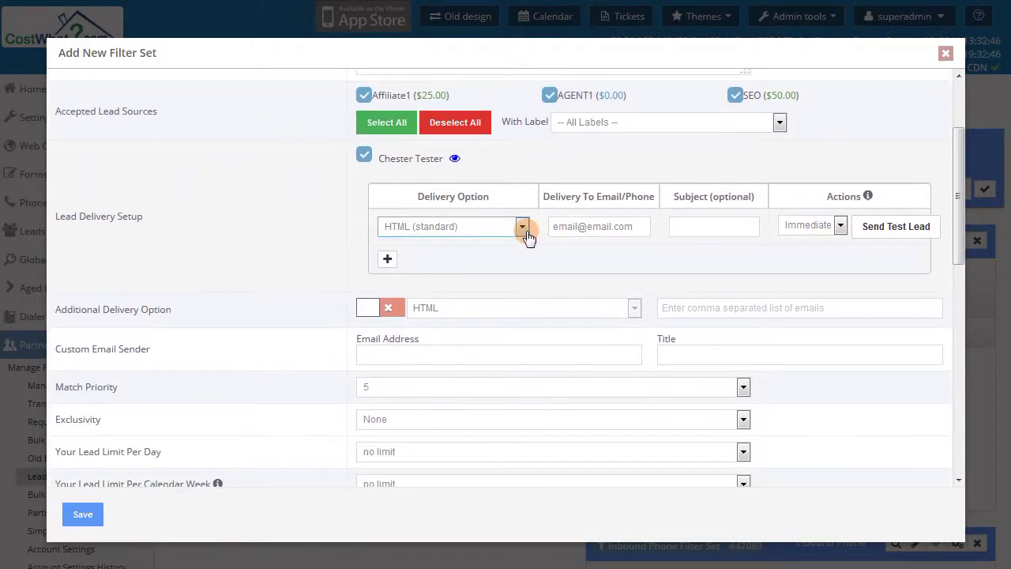
left_click(526, 232)
scroll(547, 254, "down", 3)
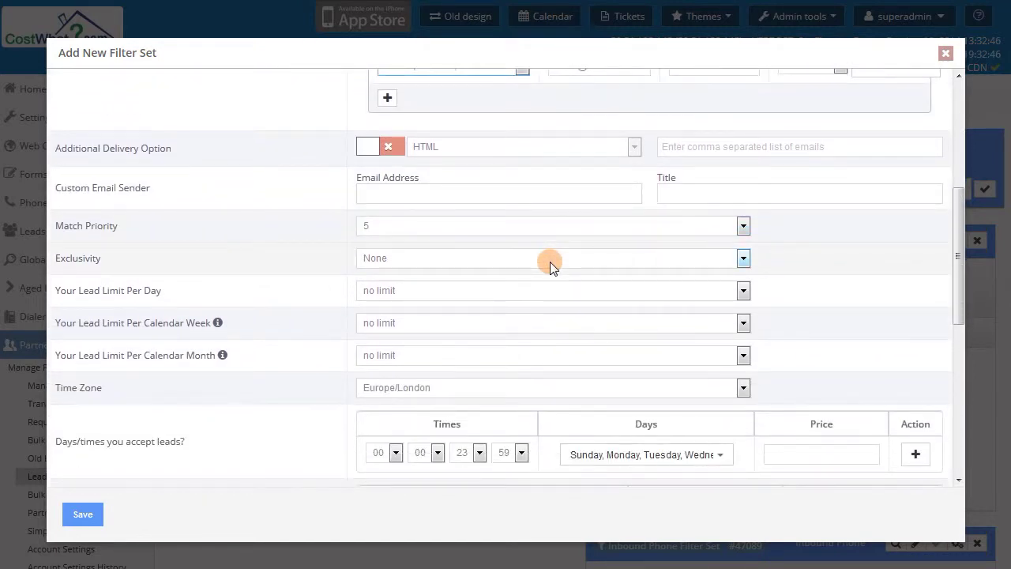
- Examine the daily lead limit, time zone and accepted days choices of the new Home Improvement UK filter set
left_click(575, 290)
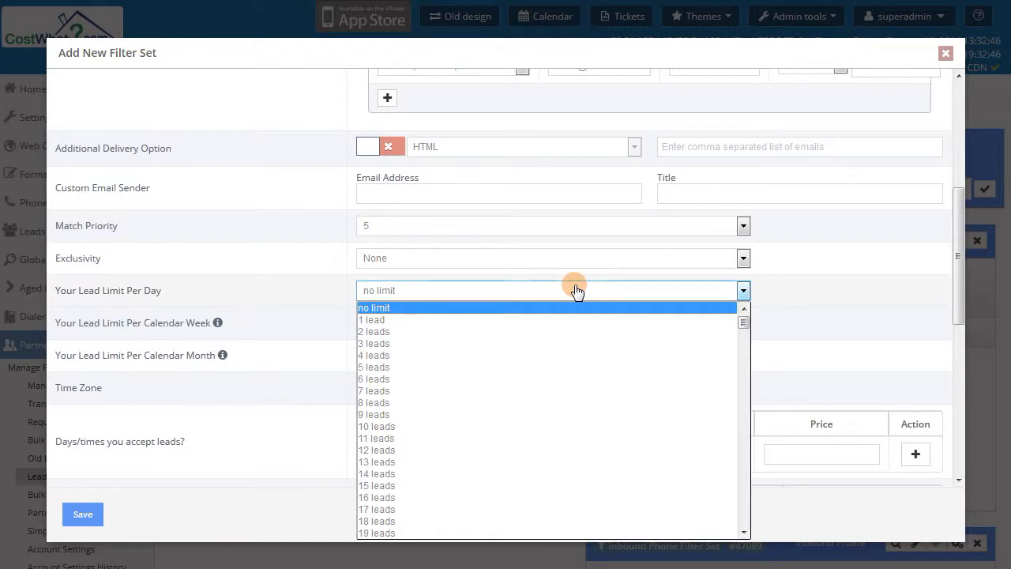
left_click(576, 290)
scroll(588, 296, "down", 2)
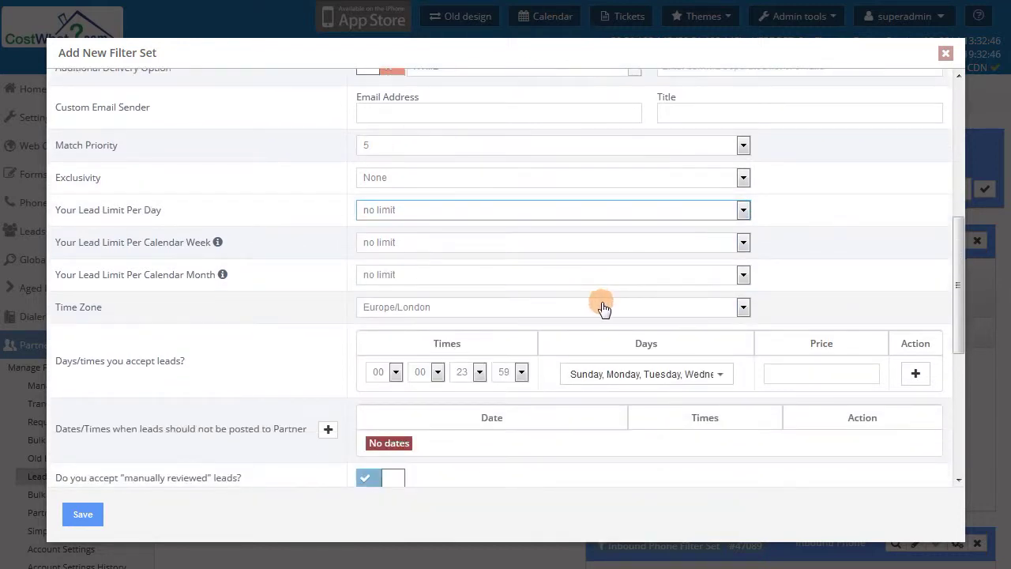
left_click(602, 307)
left_click(603, 309)
scroll(616, 316, "down", 1)
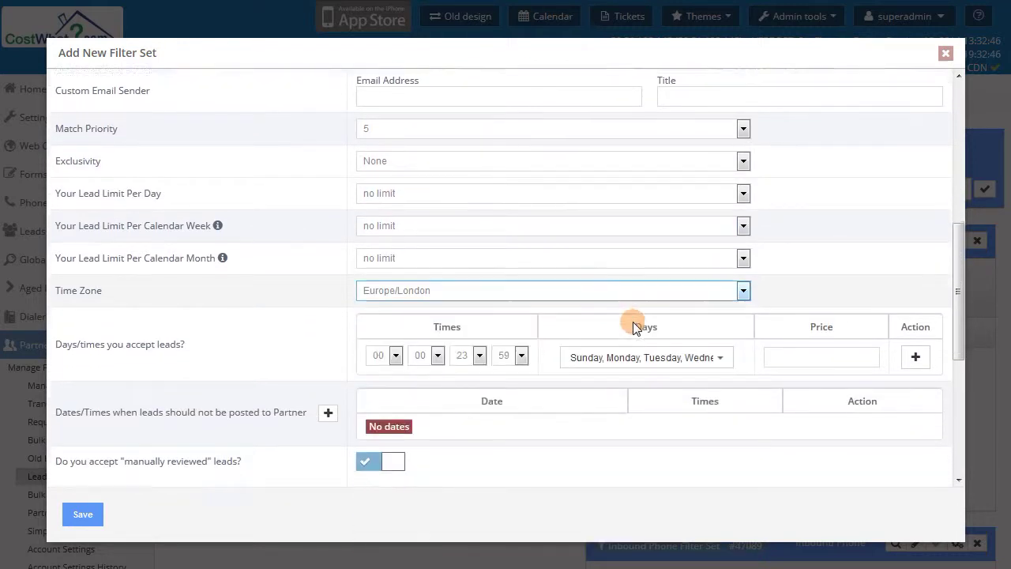
scroll(633, 326, "down", 2)
left_click(723, 294)
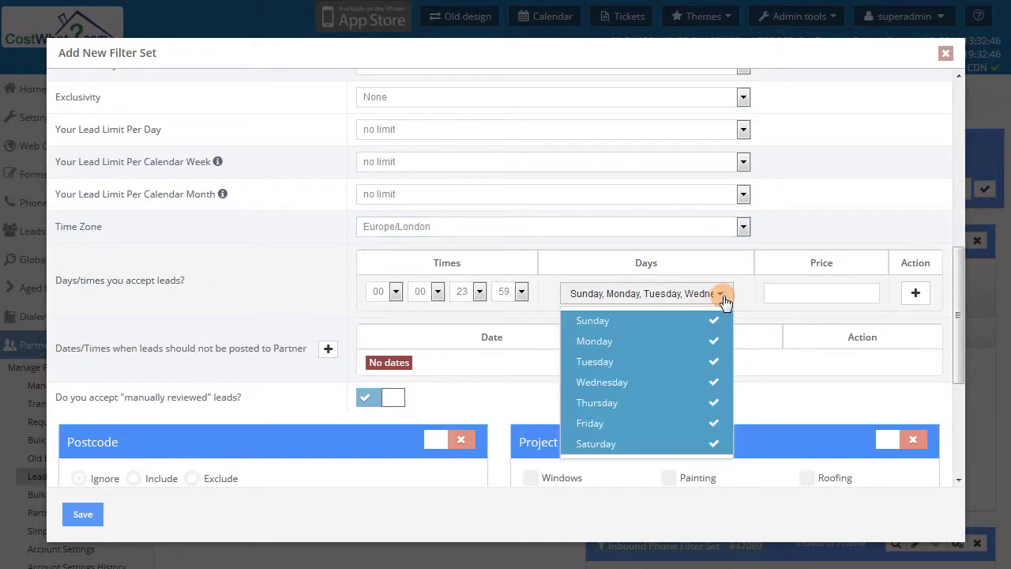
left_click(722, 295)
scroll(720, 302, "down", 5)
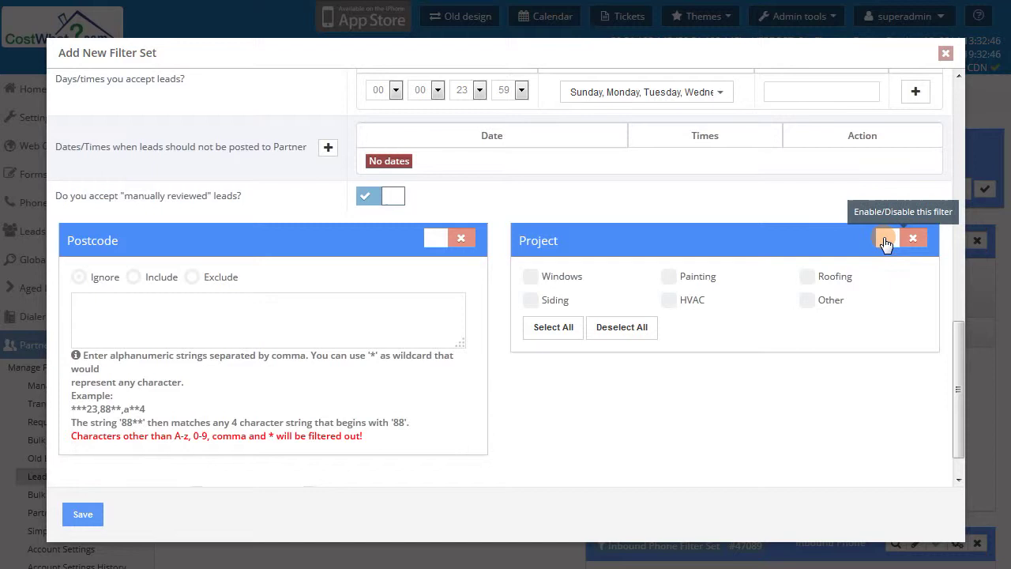
- Enable the Project filter for Roofing and switch on the Postcode filter in the new Home Improvement UK filter set
left_click(885, 241)
left_click(807, 278)
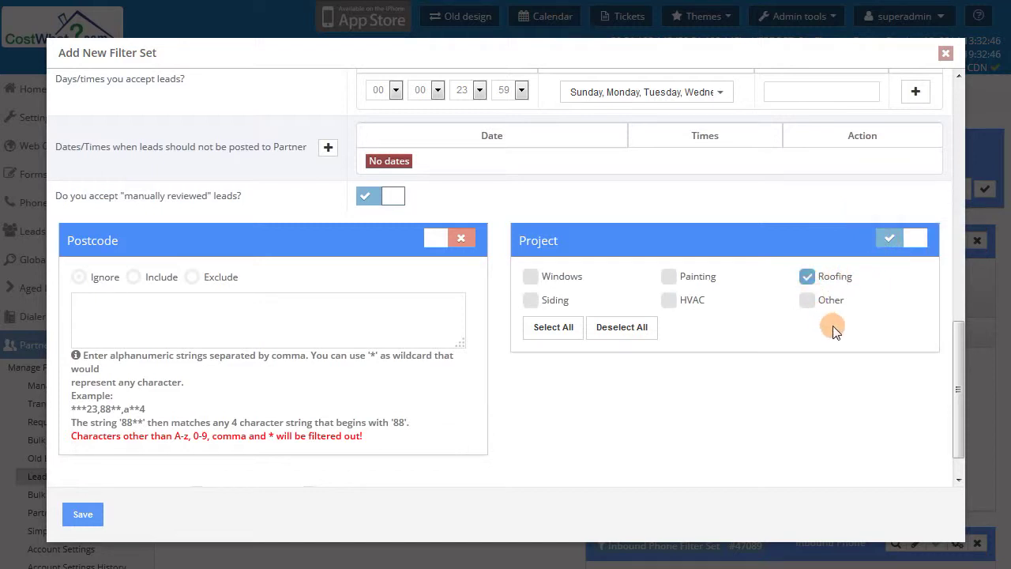
scroll(839, 339, "down", 1)
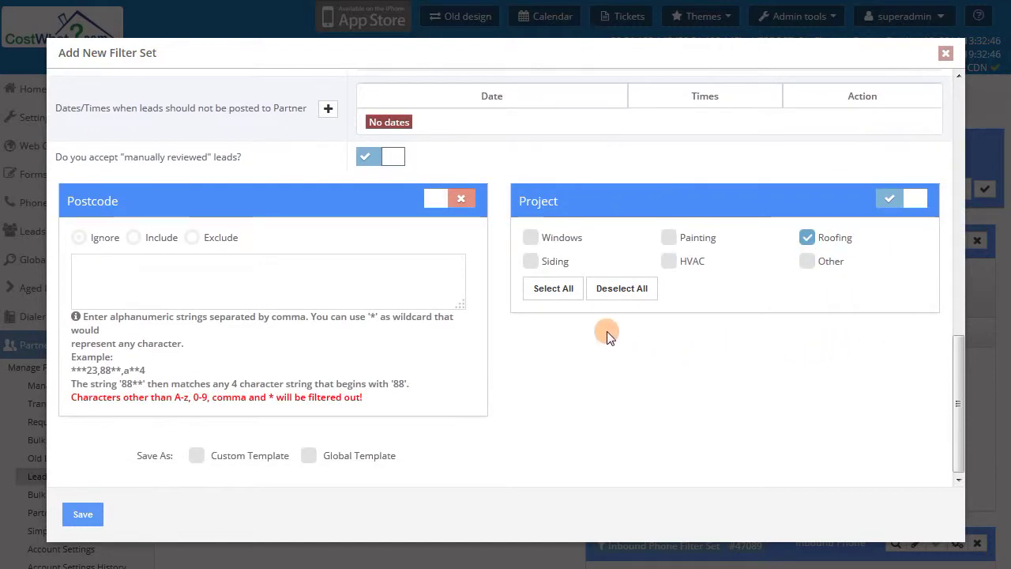
left_click(461, 199)
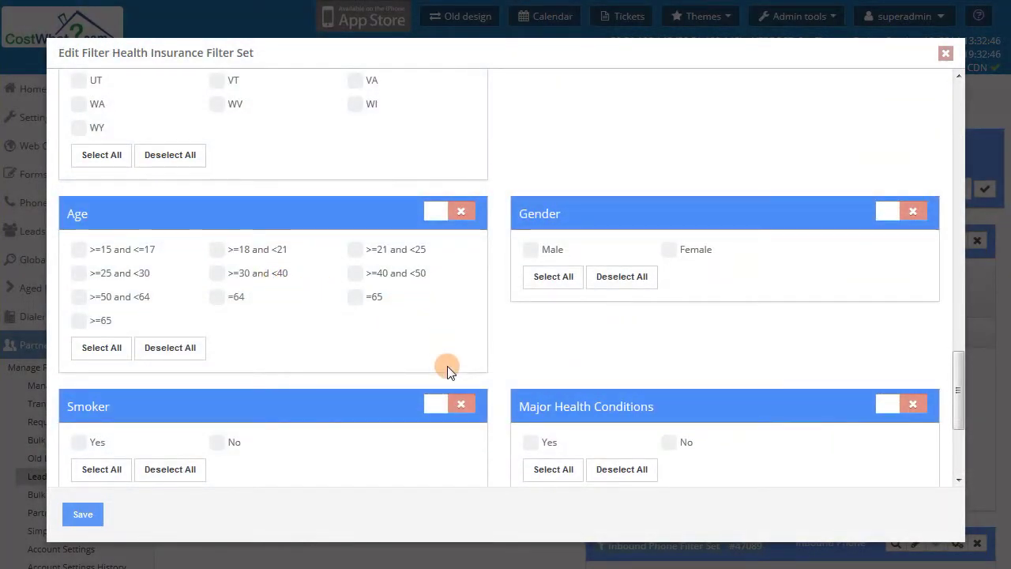
- Enable the Smoker filter with No selected in the Health Insurance filter set
left_click(462, 406)
left_click(241, 441)
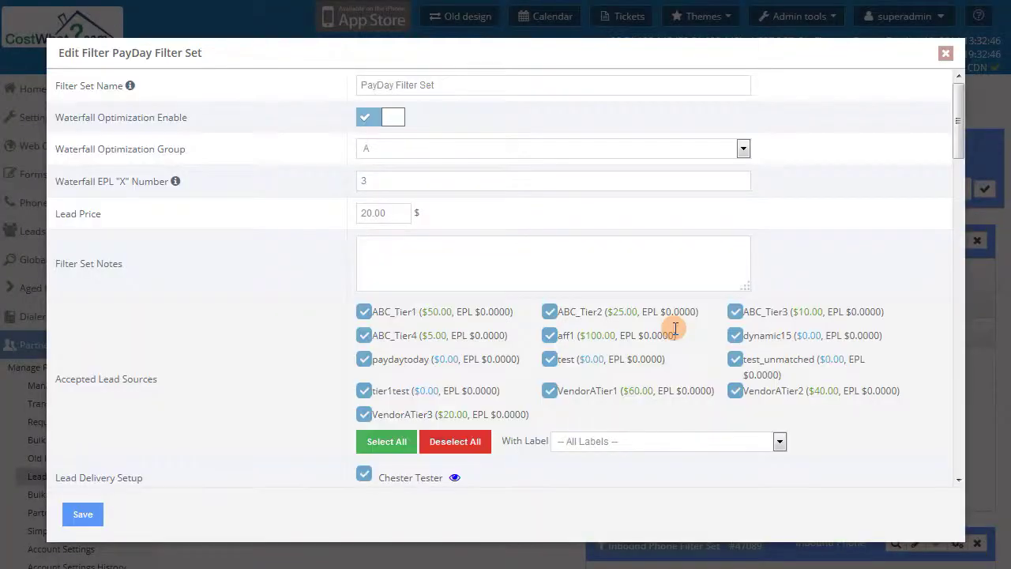
- Enable the Account Type filter for Checking and Savings in the PayDay filter set
scroll(674, 335, "down", 10)
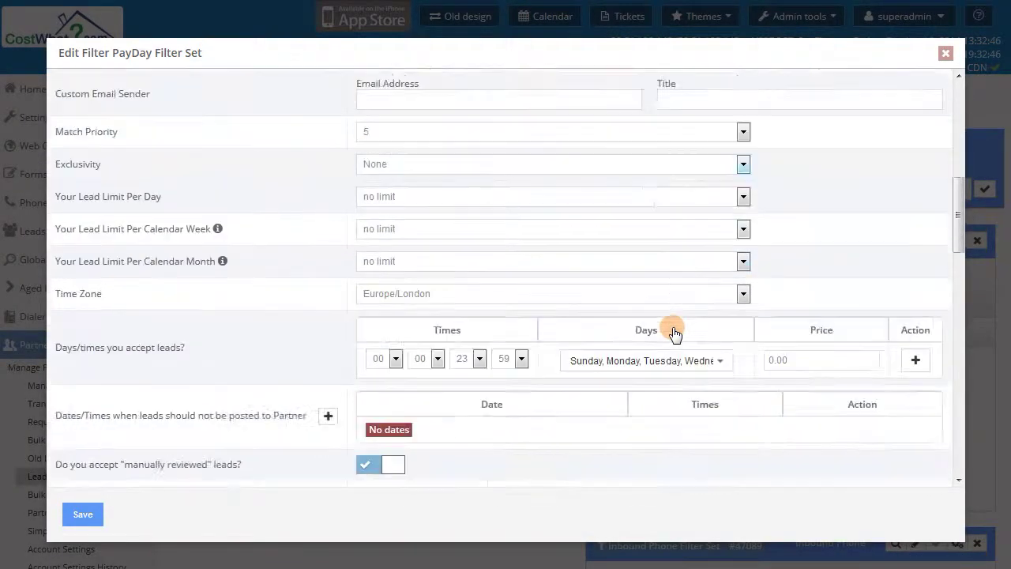
scroll(681, 349, "down", 6)
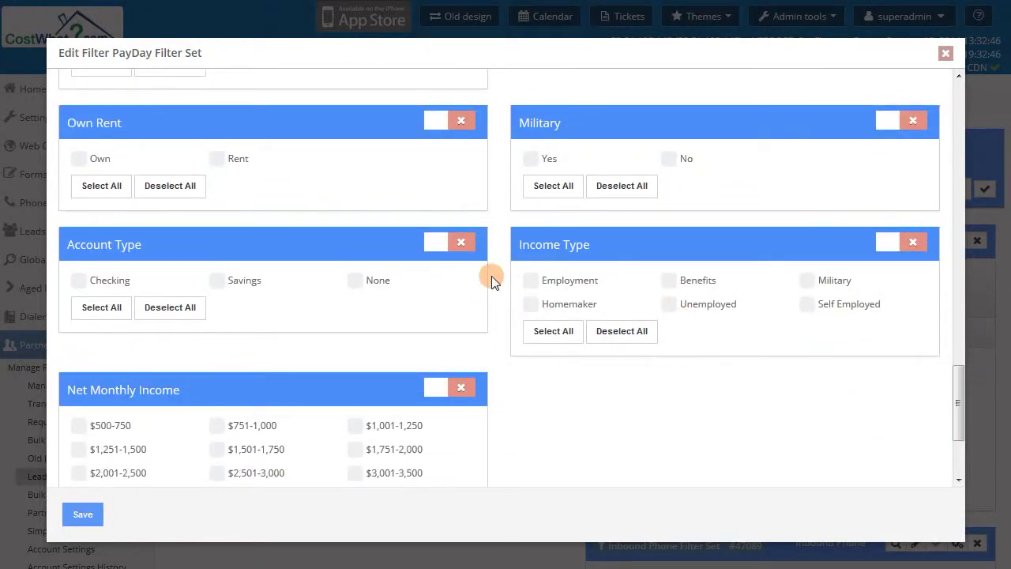
left_click(457, 245)
left_click(79, 281)
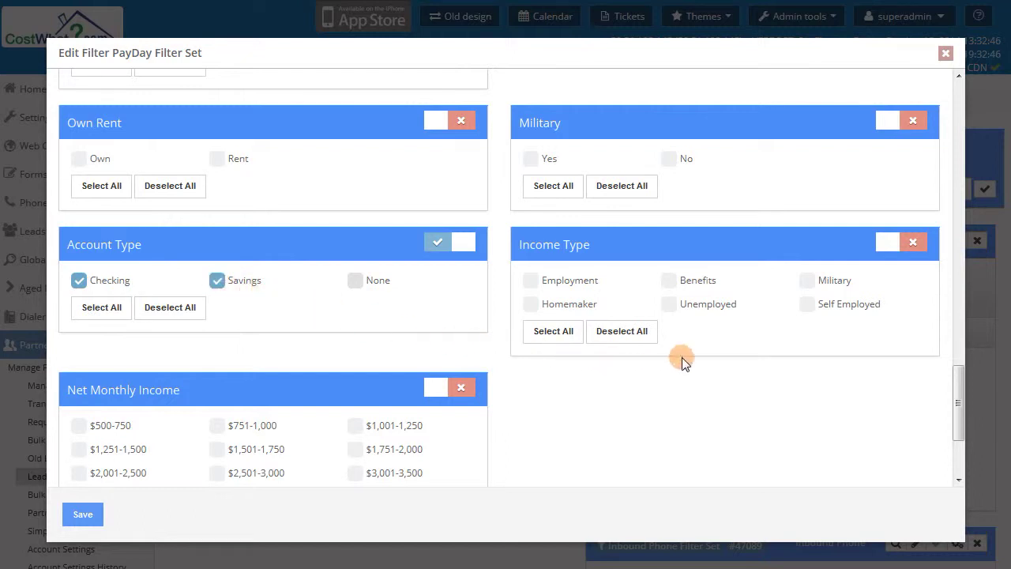
- Enable the Income Type filter for Employment in the PayDay filter set, then close the set without saving
left_click(914, 242)
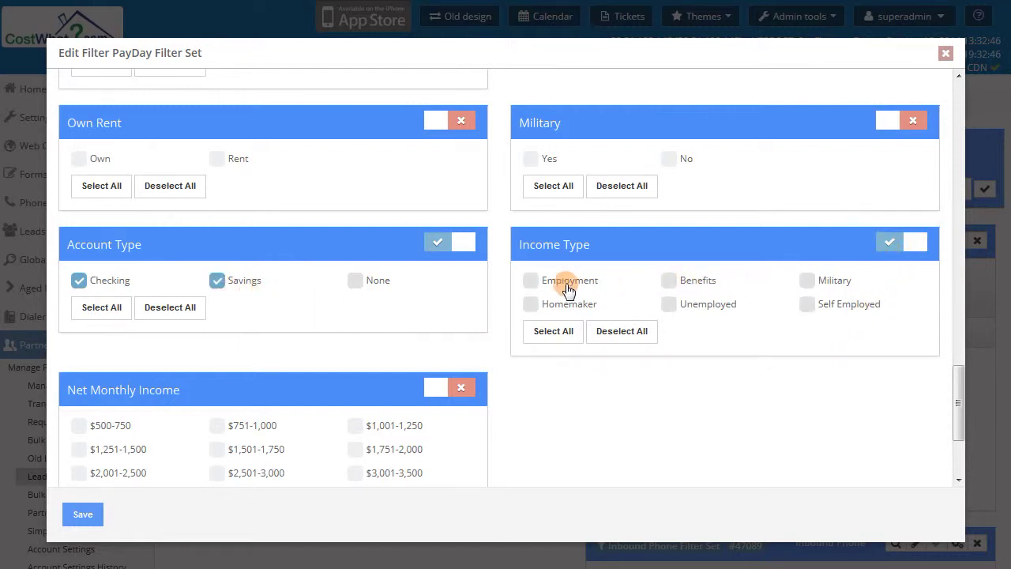
left_click(531, 282)
left_click(945, 53)
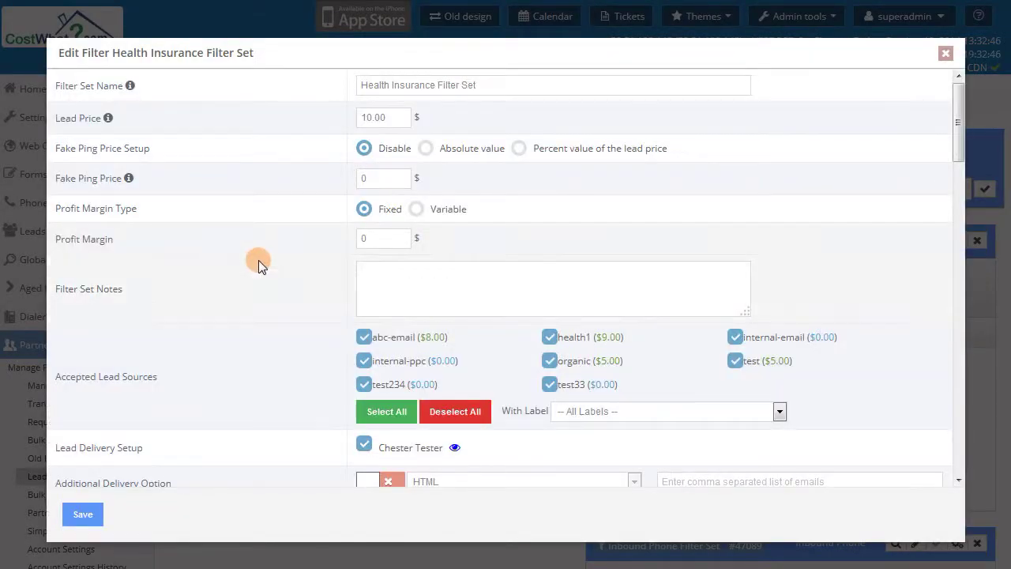
- Look through the settings and filters of the Health Insurance filter set
scroll(258, 260, "down", 7)
scroll(268, 272, "down", 10)
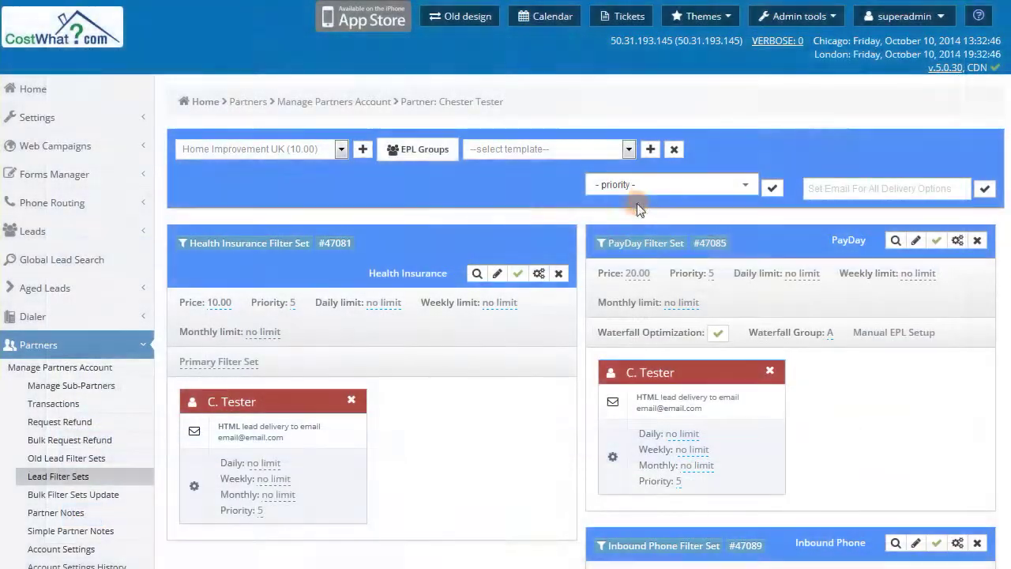
- Open the Inbound Phone filter set and review its ring-to number, concurrent calls, per-minute fee, lead source and schedule settings
scroll(633, 215, "down", 3)
scroll(634, 215, "down", 1)
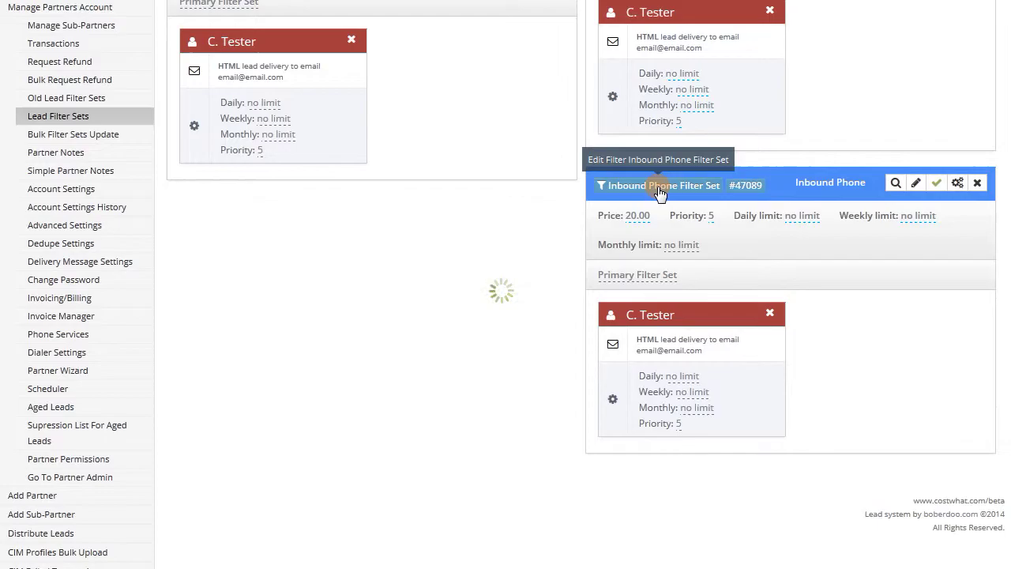
left_click(660, 186)
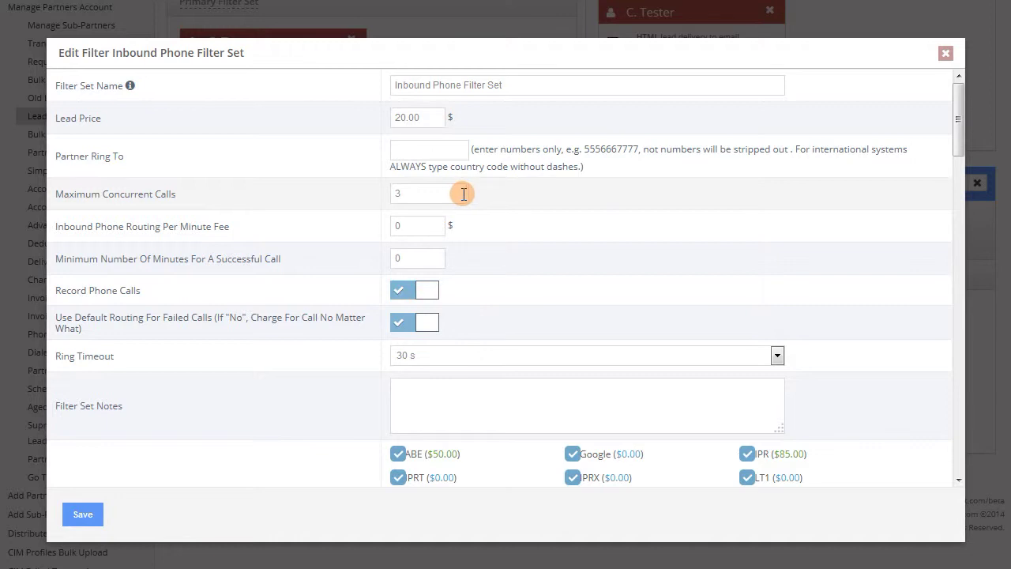
left_click(444, 151)
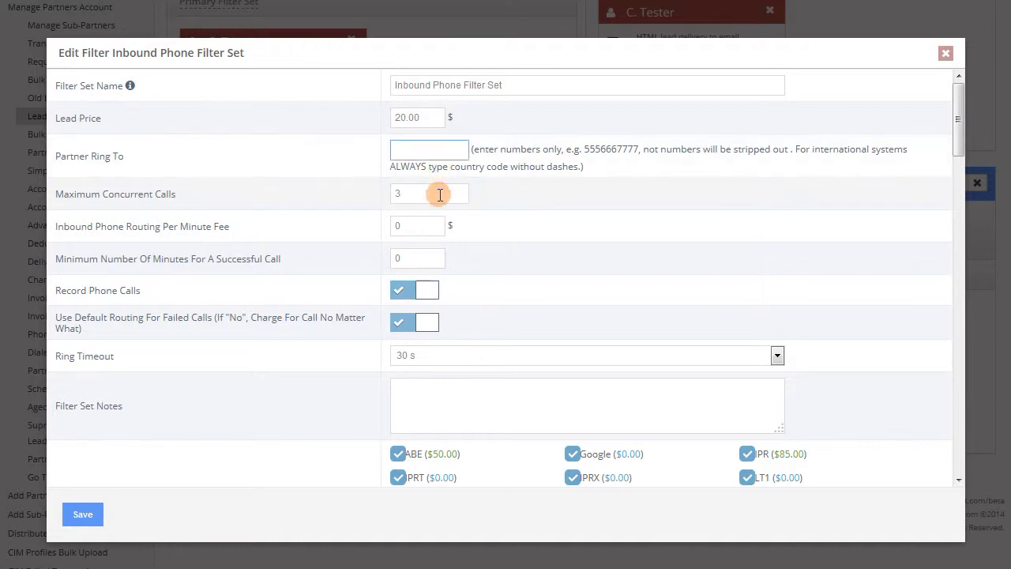
left_click(440, 195)
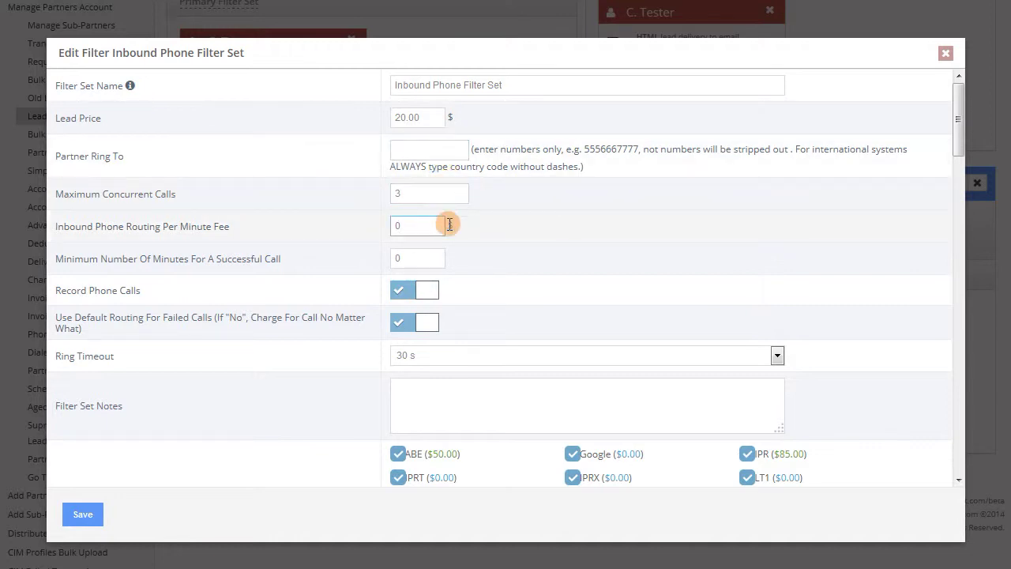
scroll(555, 283, "down", 4)
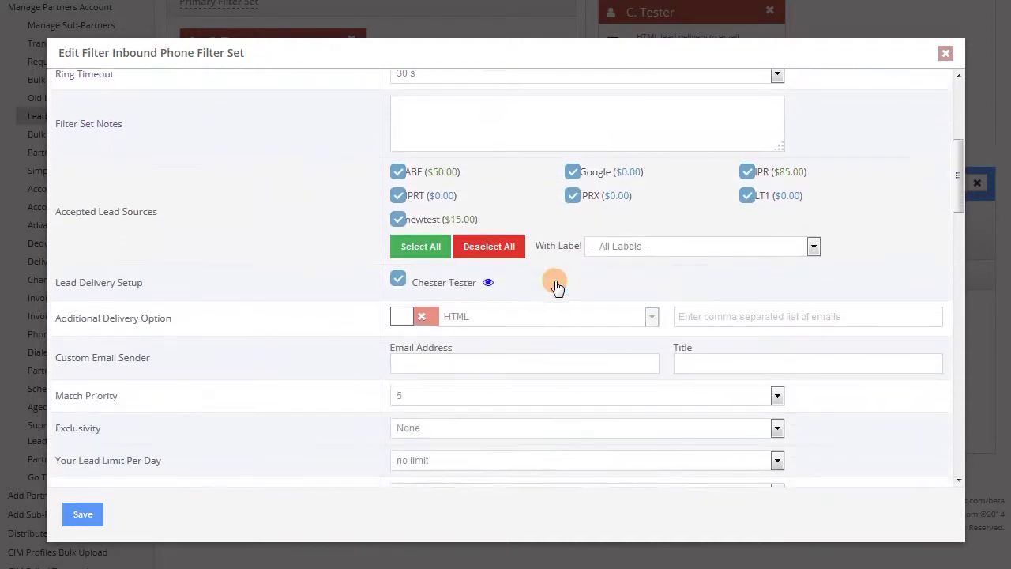
scroll(556, 285, "down", 6)
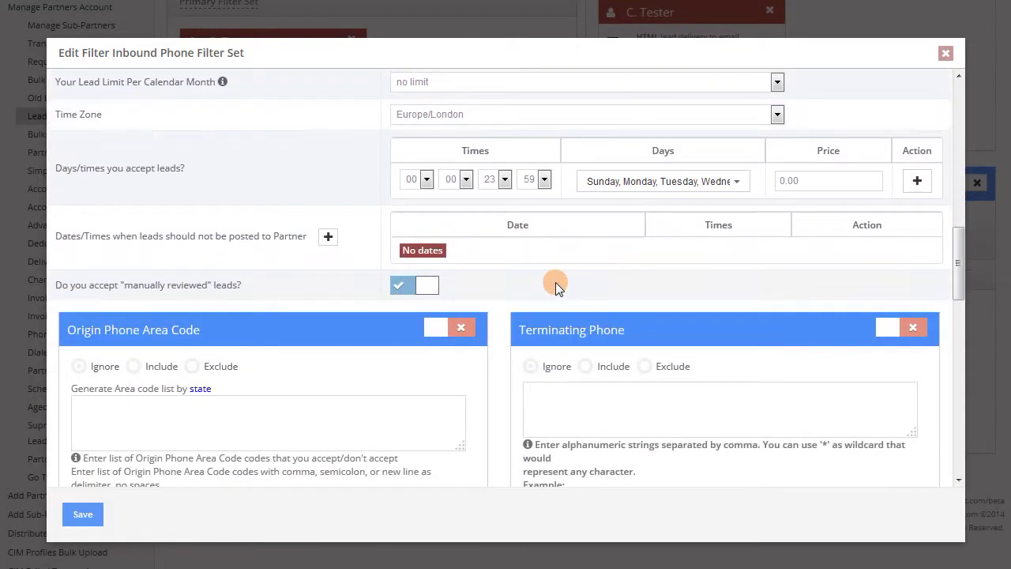
- Examine the origin area code, terminating phone, state and ZIP filters of the Inbound Phone filter set
scroll(556, 282, "down", 2)
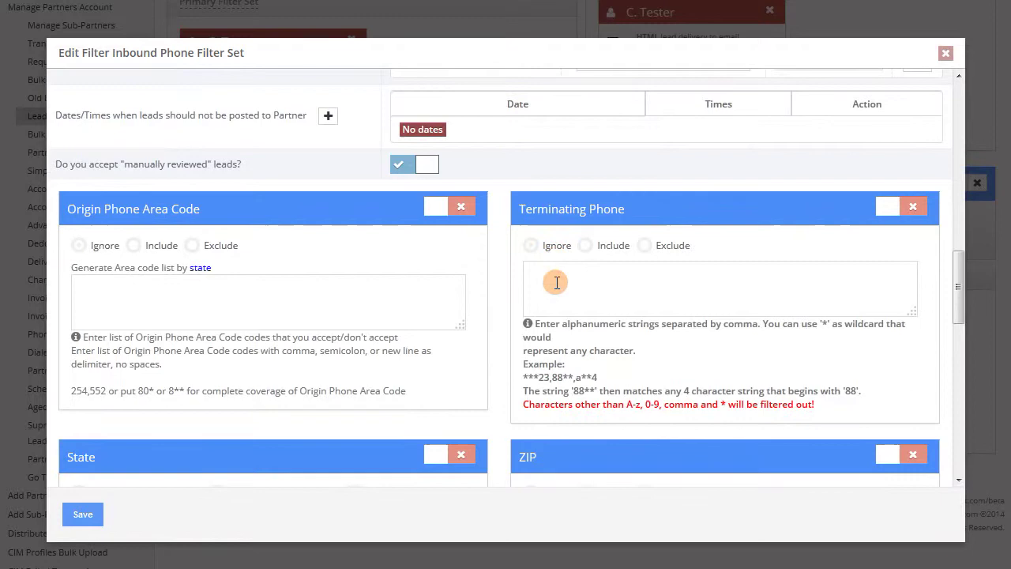
scroll(557, 282, "down", 4)
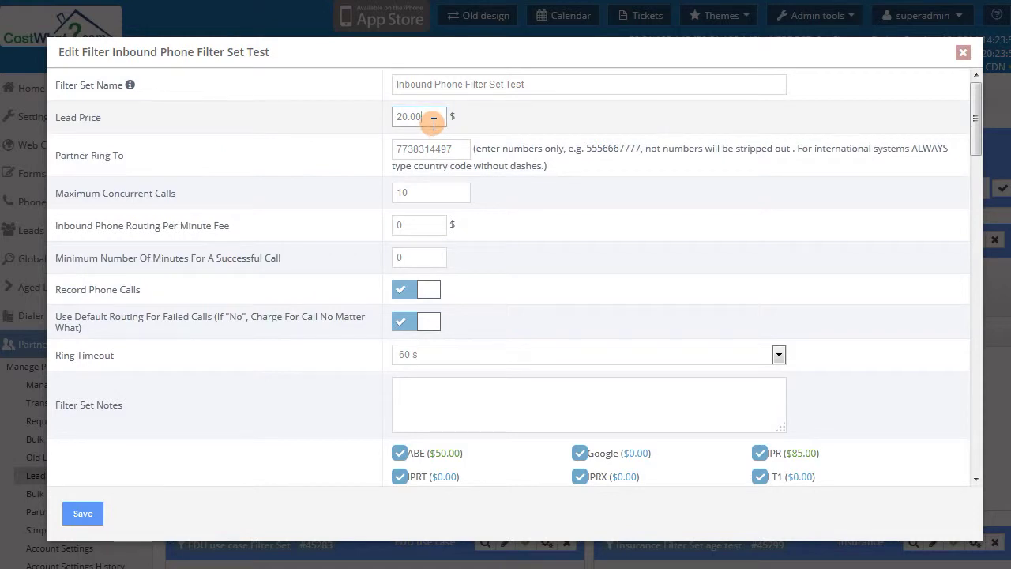
- Review the call settings of Inbound Phone Filter Set Test, from ring-to number and concurrent calls to call recording and the ring timeout options
left_click(449, 147)
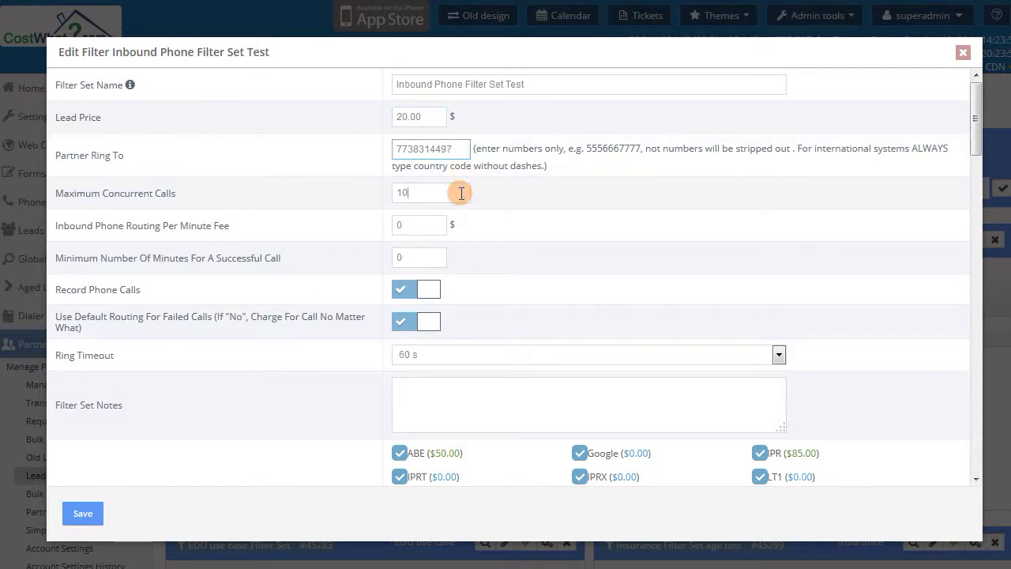
left_click(462, 193)
left_click(444, 222)
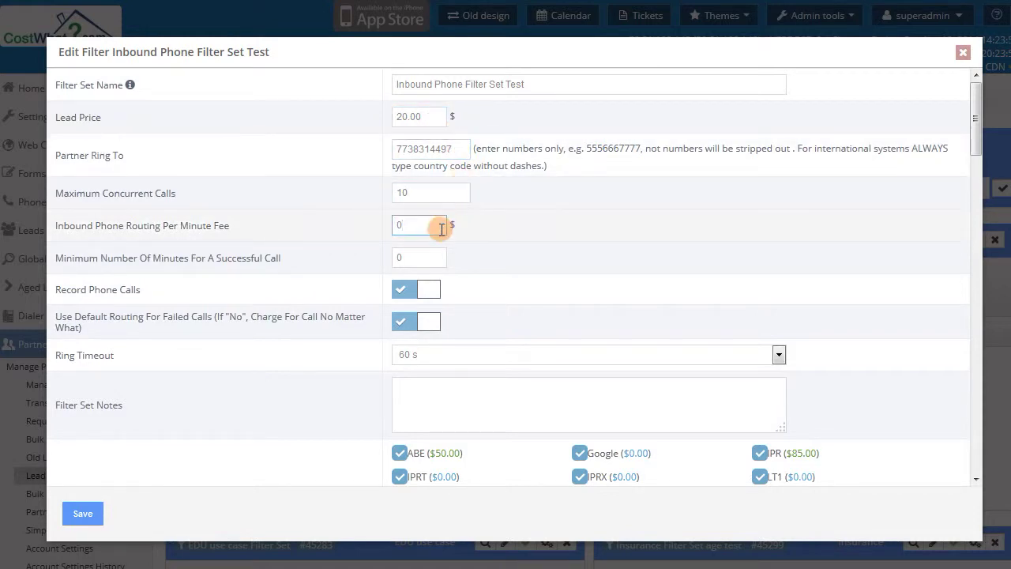
left_click(430, 290)
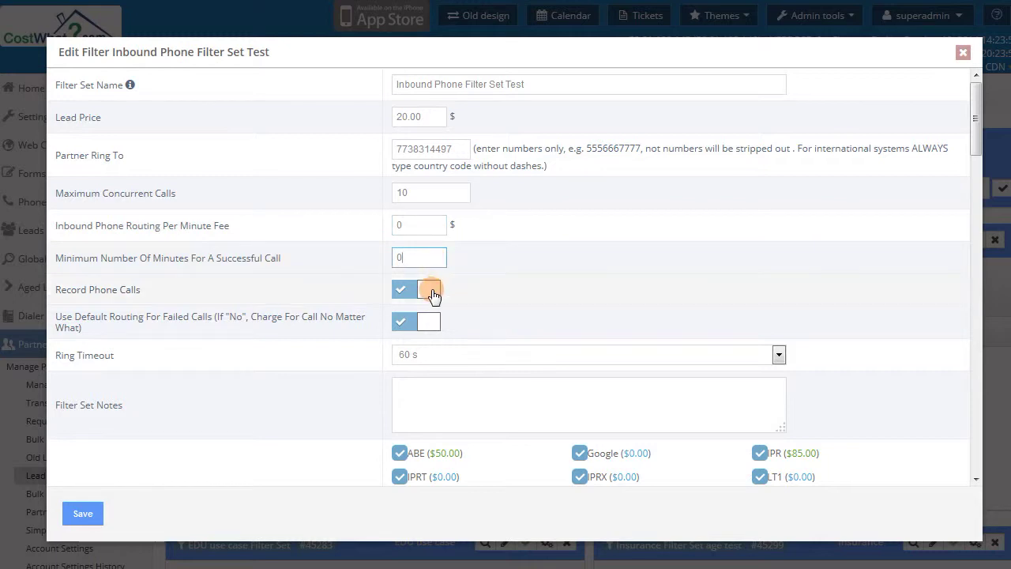
left_click(433, 293)
scroll(433, 299, "down", 4)
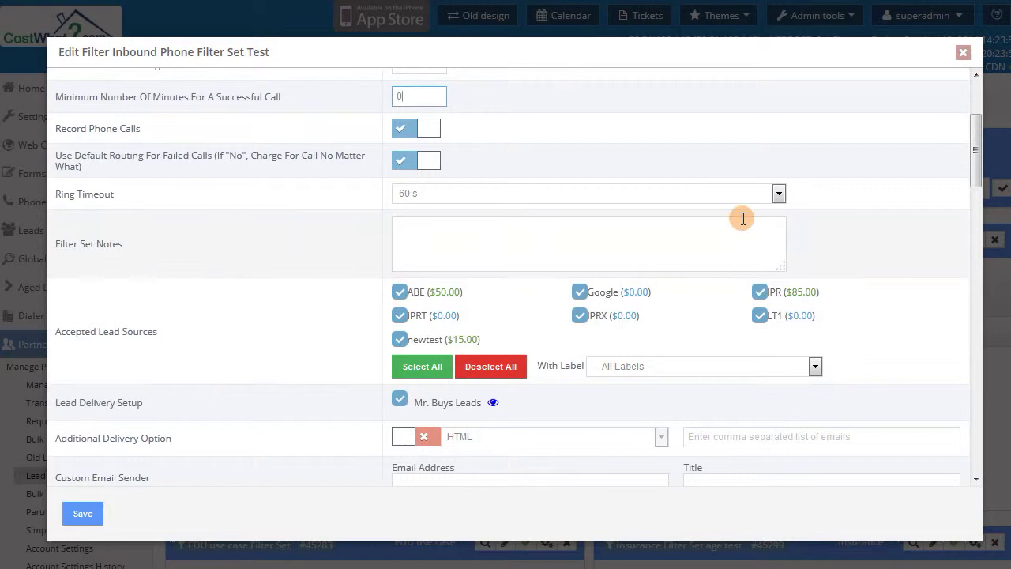
left_click(779, 194)
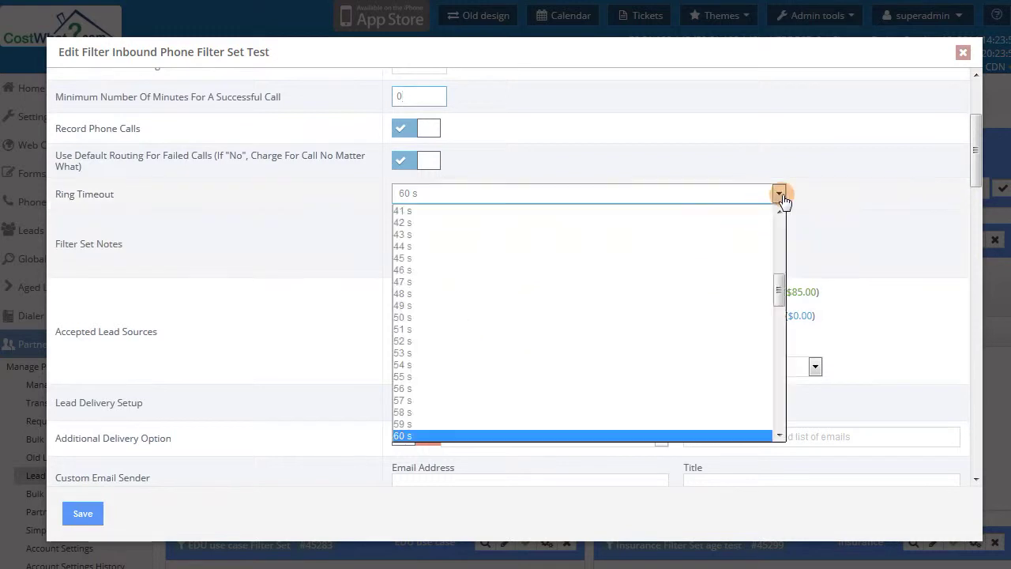
left_click(838, 248)
- Review the test set's lead sources, delivery, priority and lead limit settings, and browse the available time zones without changing the selection
scroll(790, 257, "down", 6)
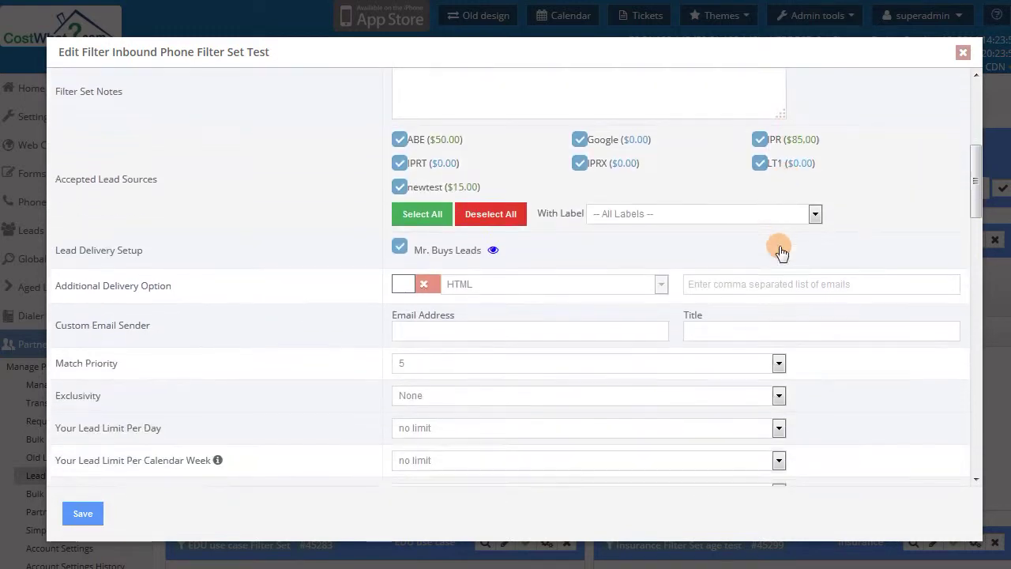
scroll(762, 244, "down", 2)
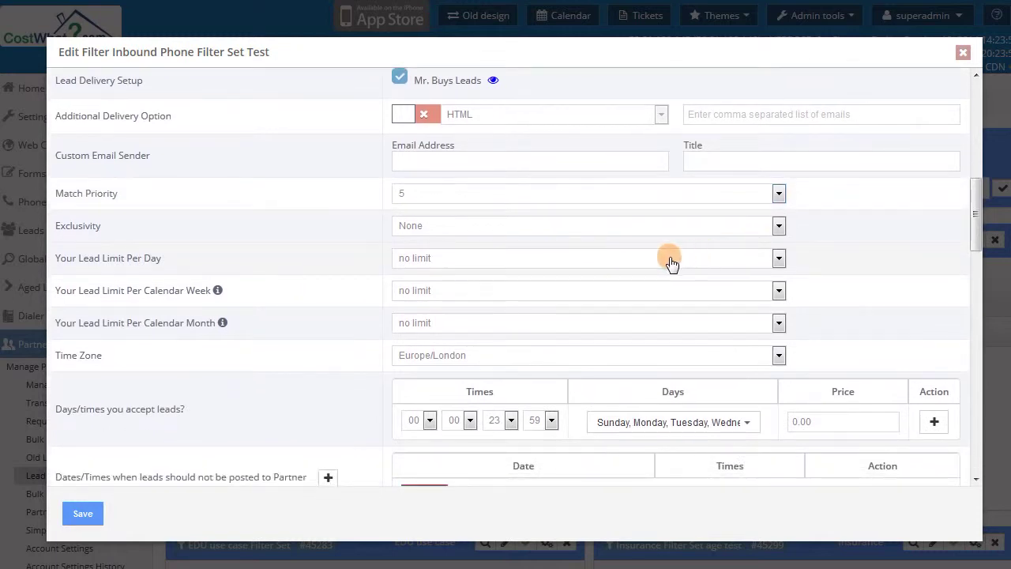
scroll(520, 314, "down", 3)
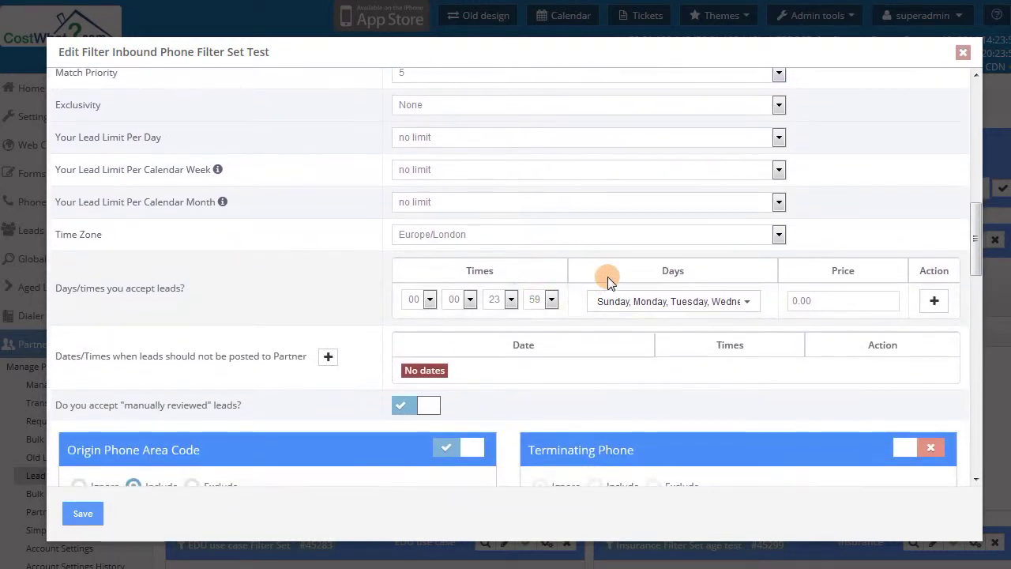
left_click(677, 239)
scroll(677, 324, "up", 10)
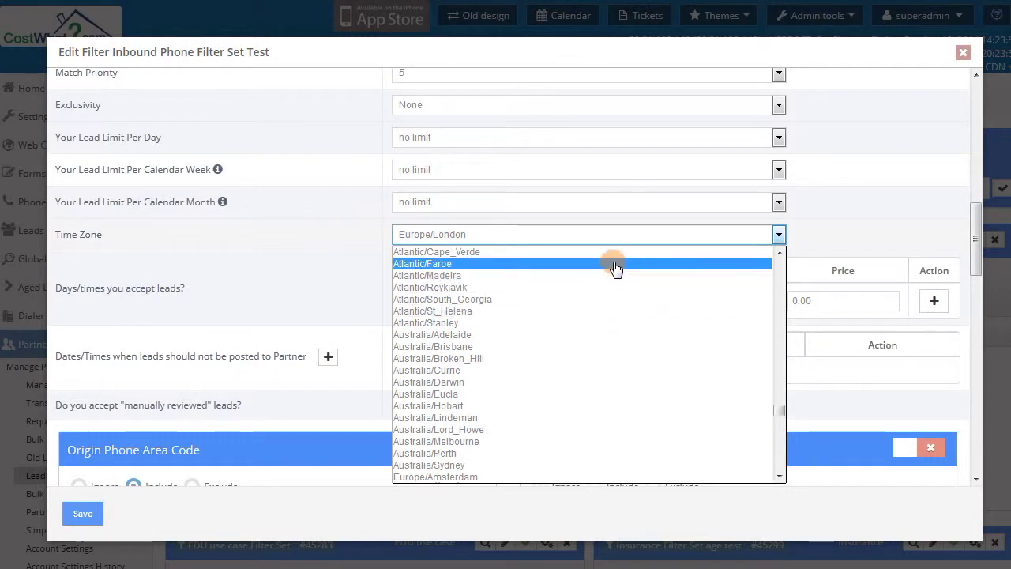
left_click(346, 271)
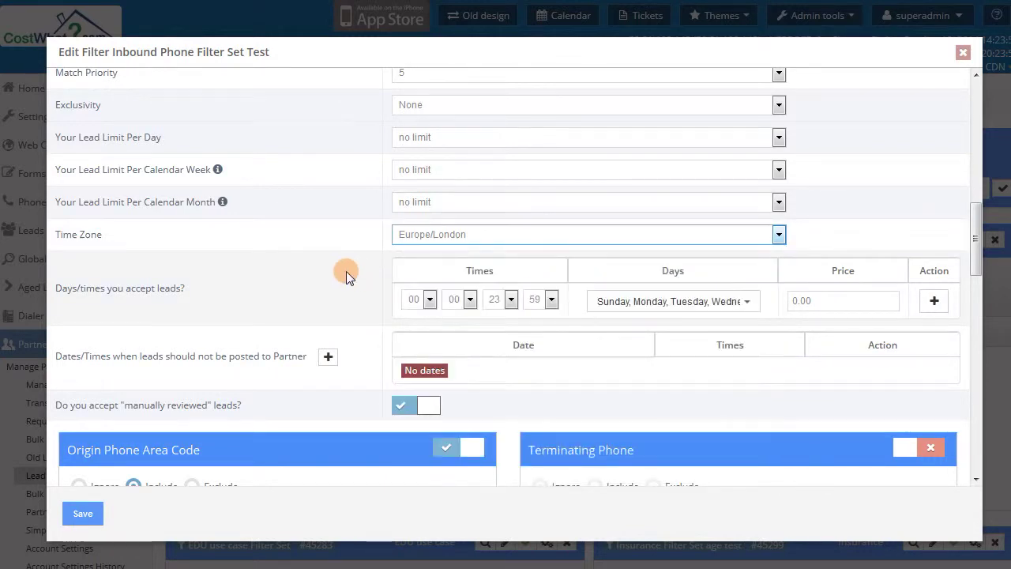
- Add an entry for dates when leads should not be posted to the partner, and view its date calendar
scroll(352, 272, "down", 1)
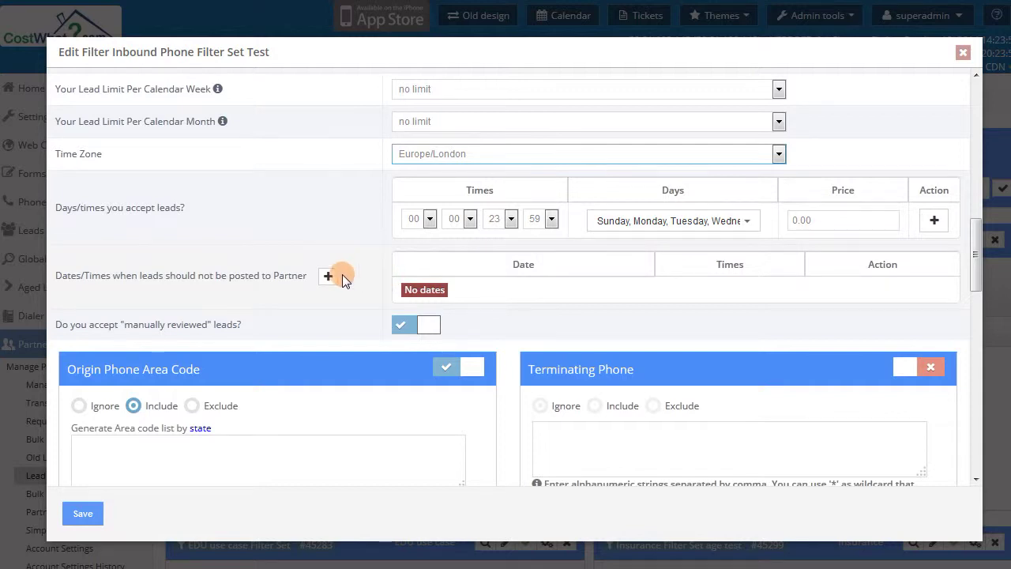
left_click(332, 276)
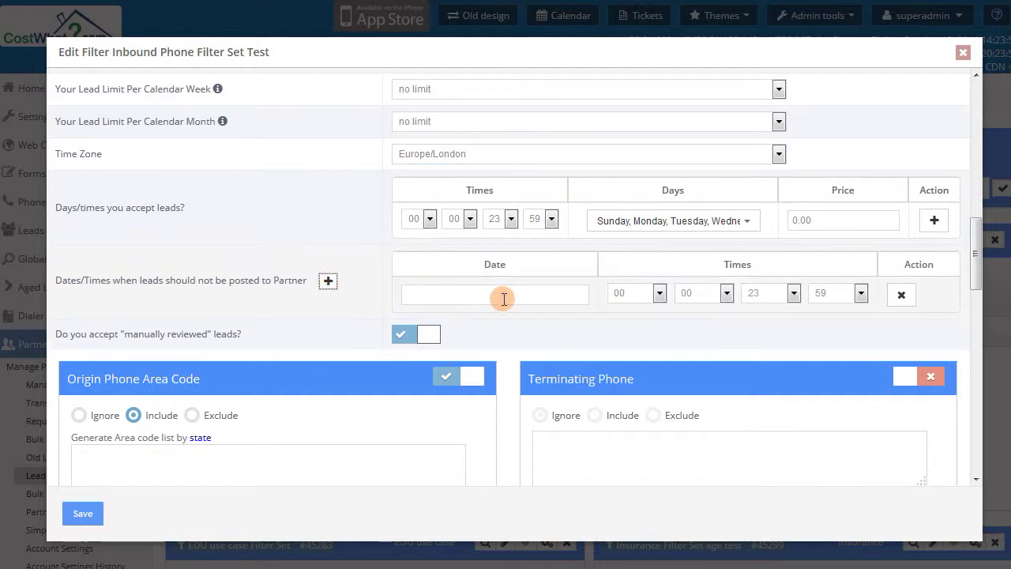
left_click(504, 299)
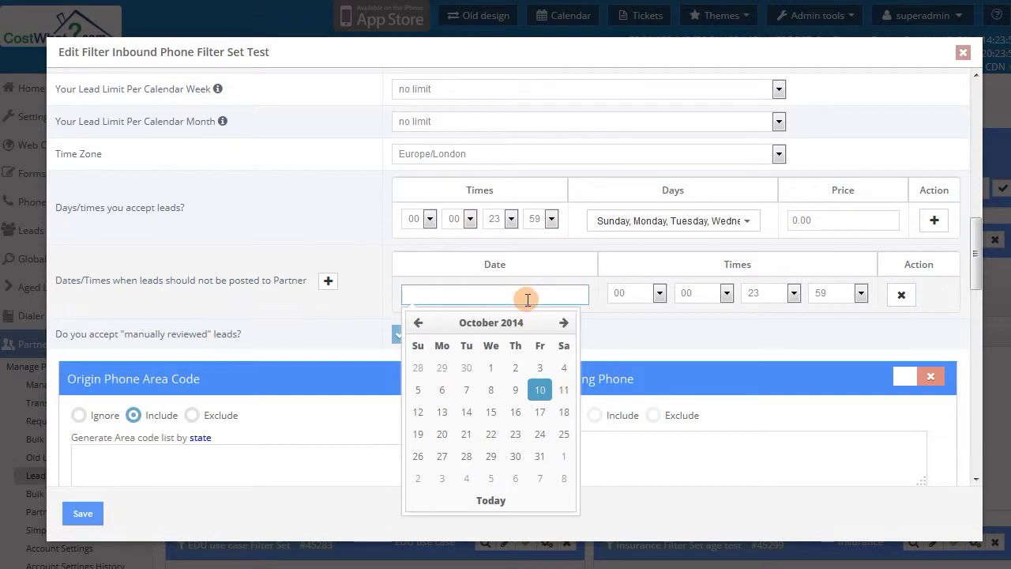
left_click(599, 317)
scroll(617, 315, "down", 3)
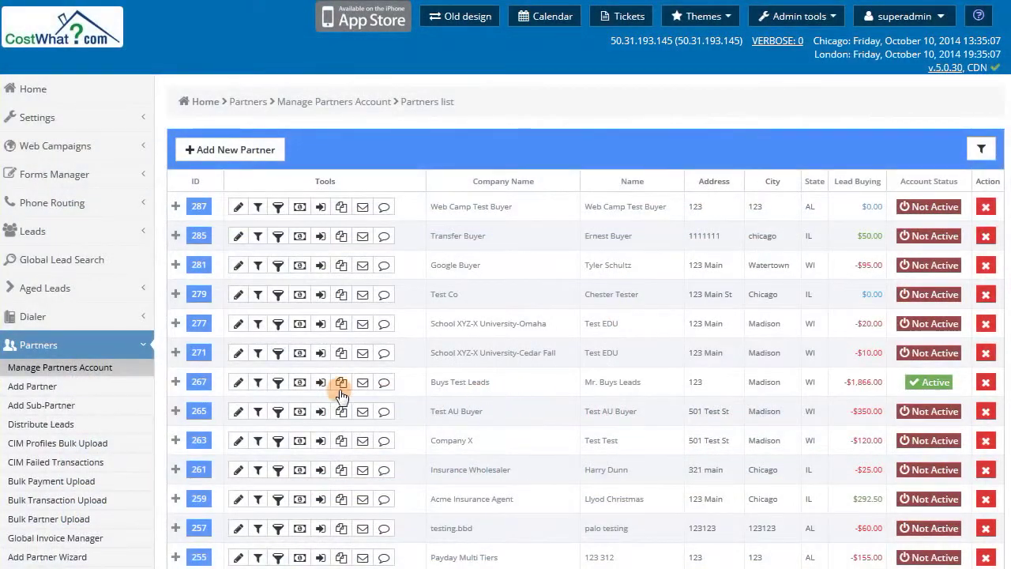
- Open the Buys Test Leads partner account and go to its Invoicing/Billing settings
left_click(200, 383)
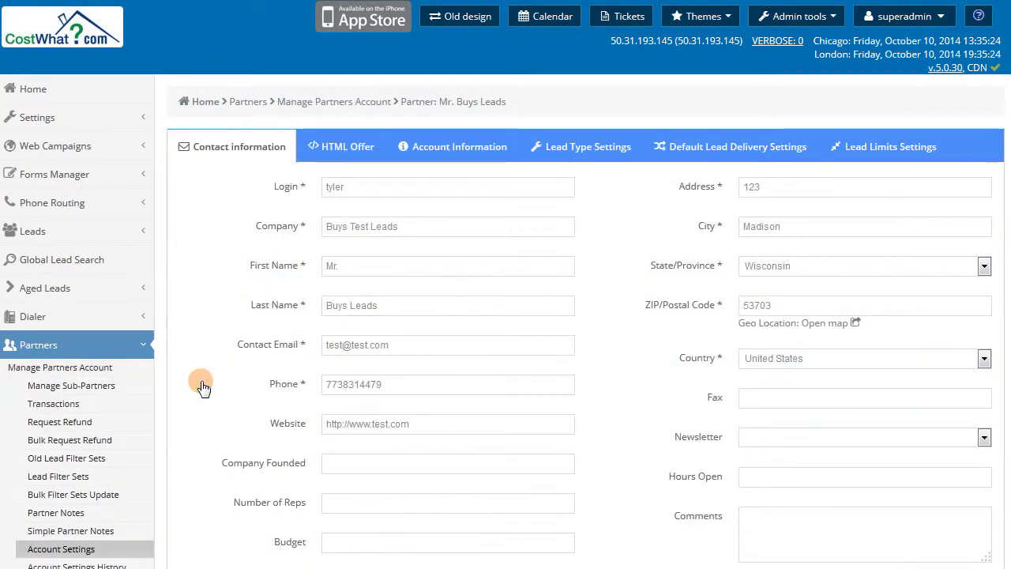
scroll(201, 384, "down", 3)
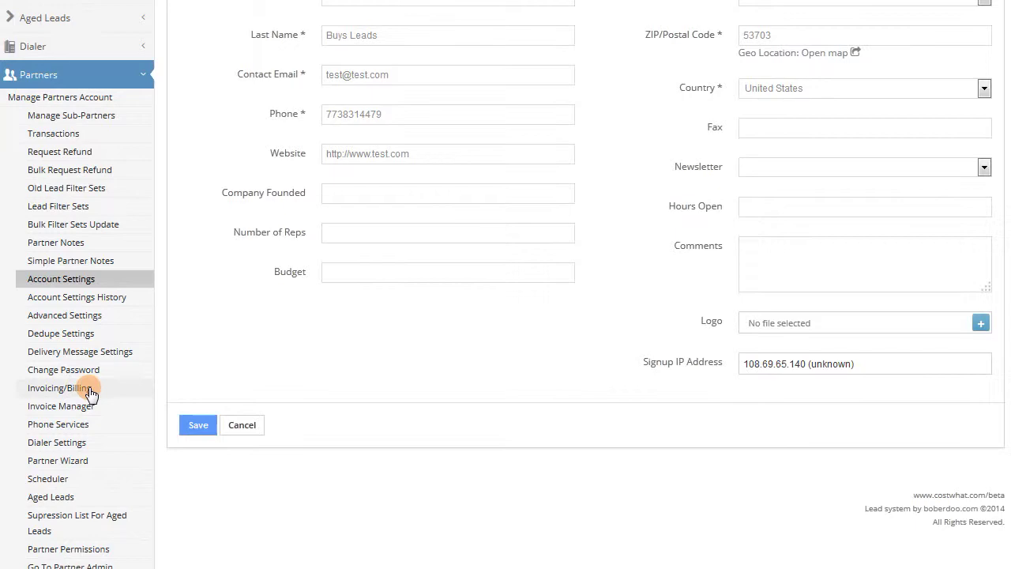
left_click(89, 389)
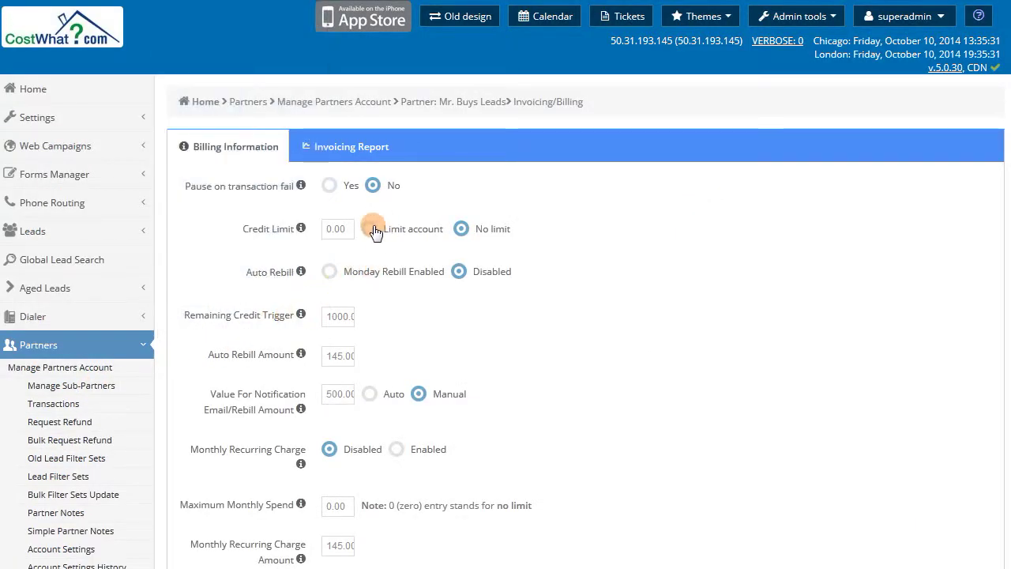
- Set the partner's credit limit option to No limit and Auto Rebill to Monday Rebill Enabled
left_click(461, 228)
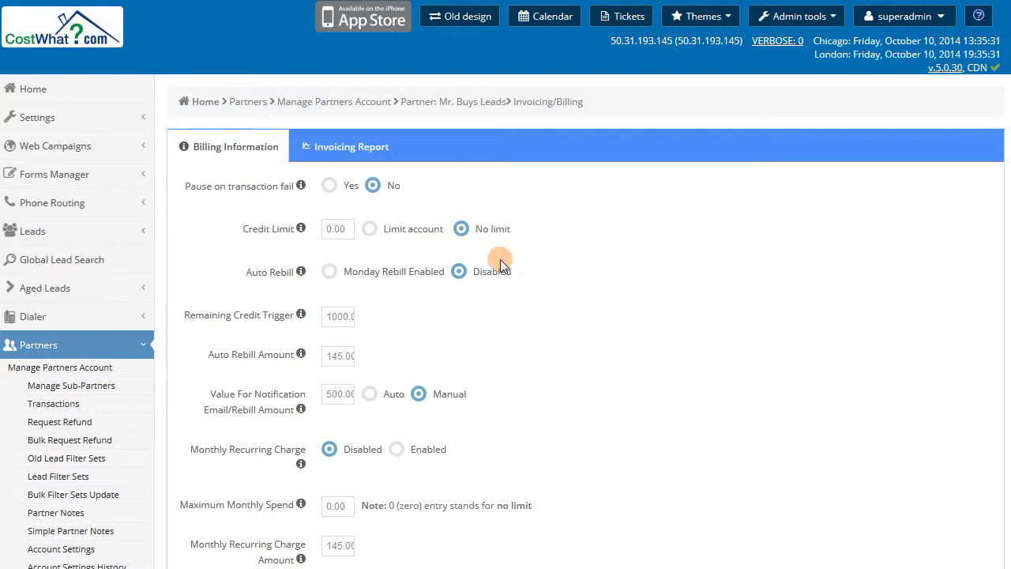
scroll(508, 282, "down", 2)
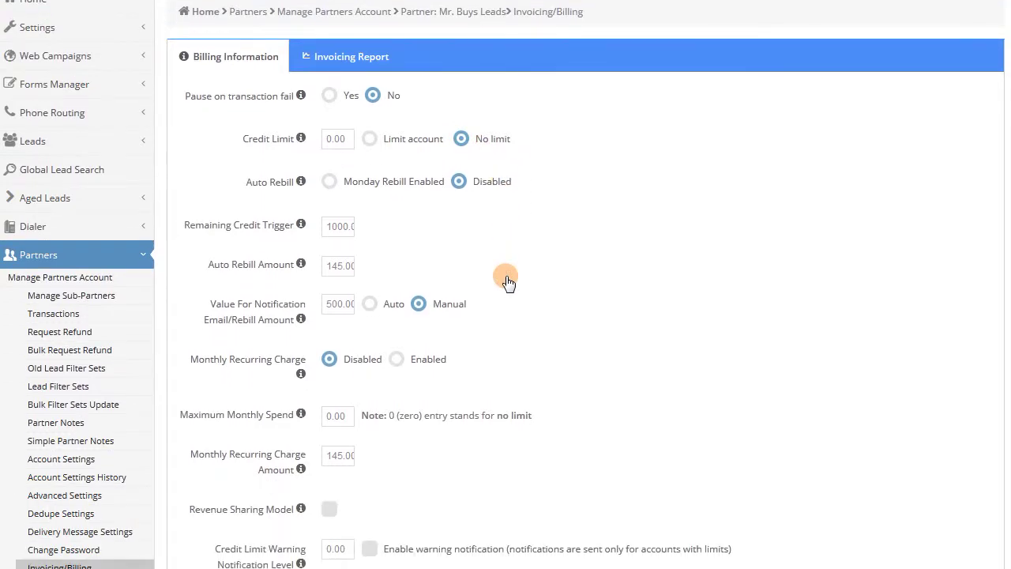
scroll(507, 282, "down", 1)
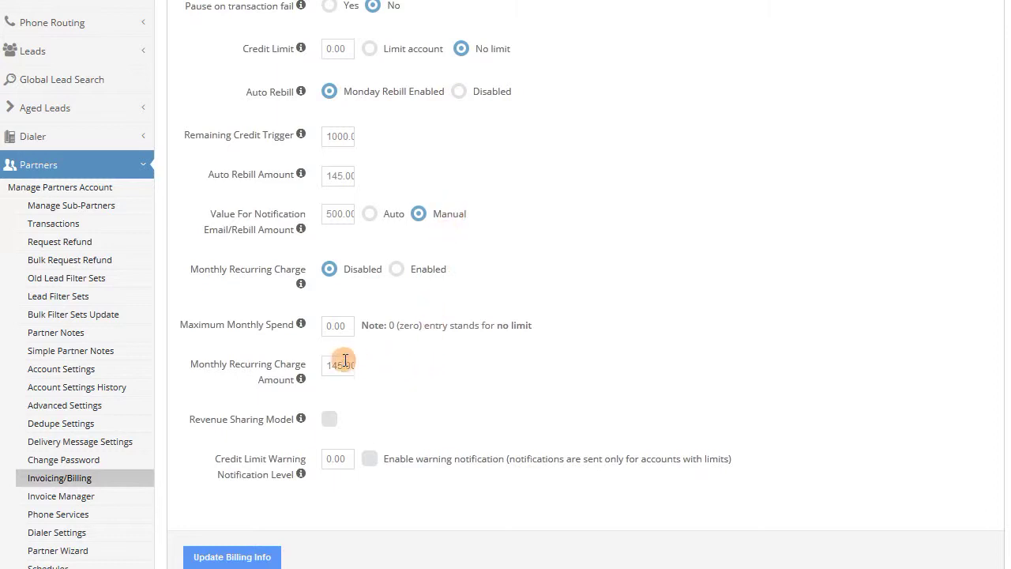
- Open the partner's transactions overview, start a new transaction and look at its account operation choices
left_click(89, 227)
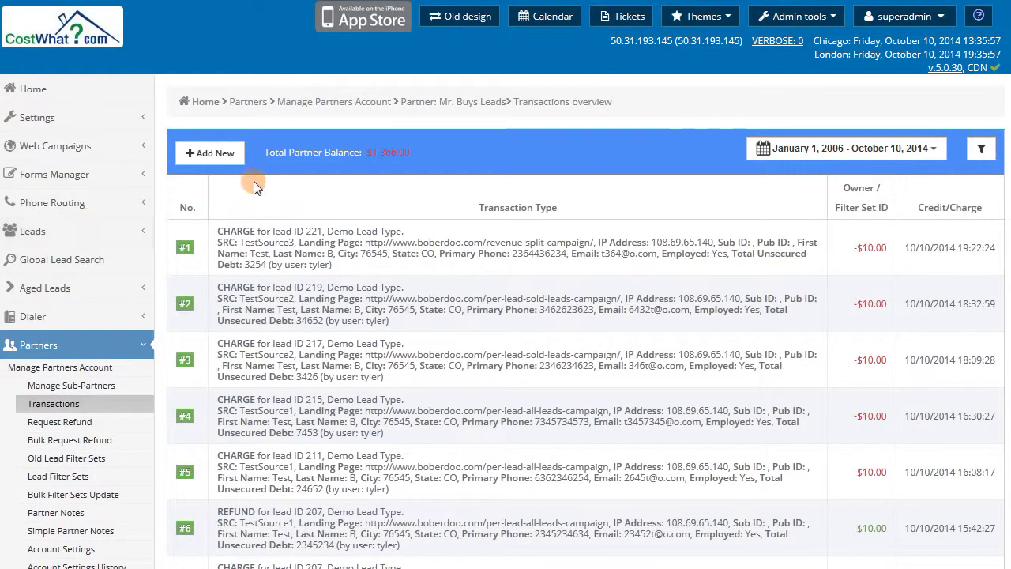
left_click(235, 157)
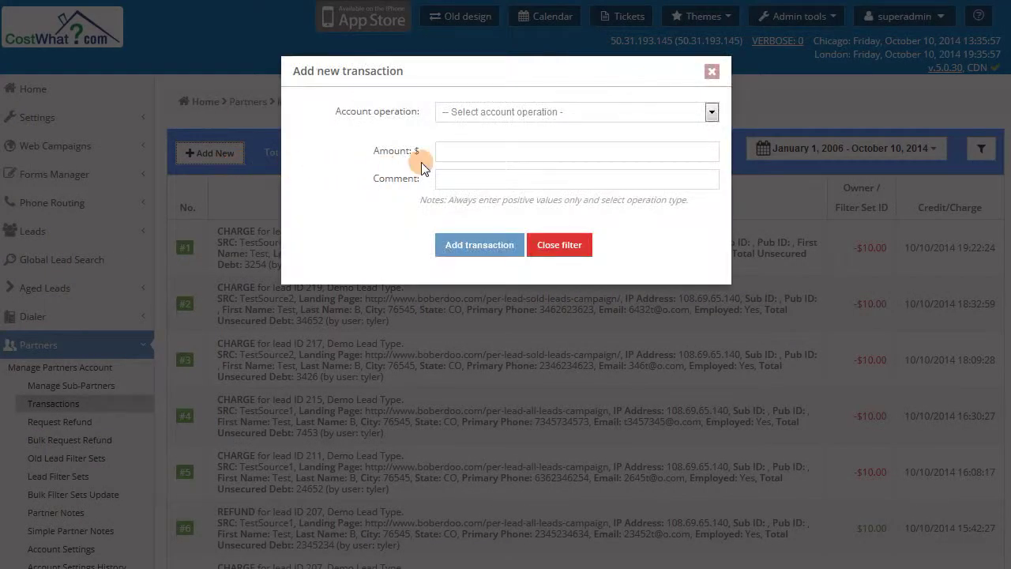
left_click(532, 117)
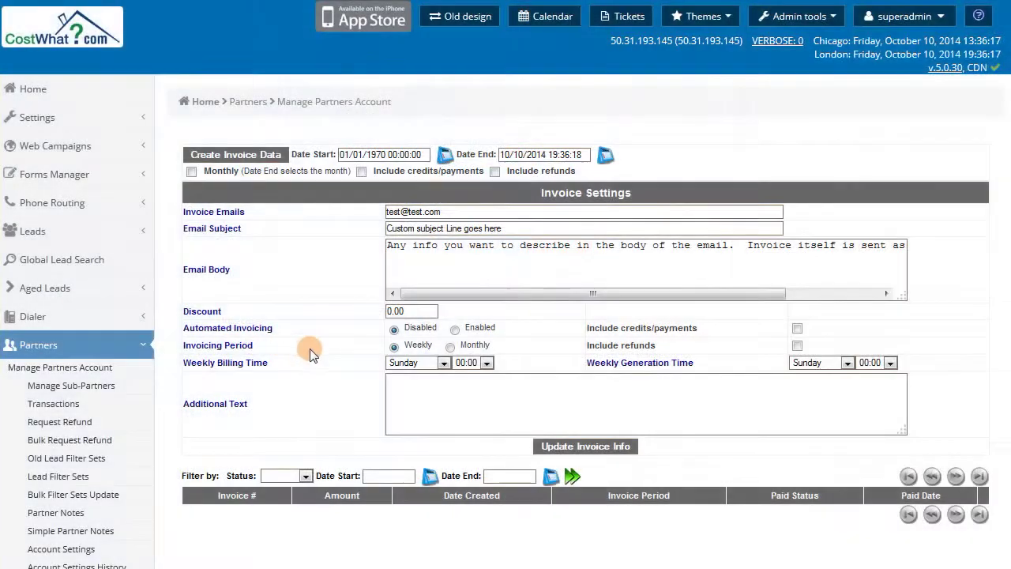
- Create the partner's invoice data for the period 01/01/1970 to 10/10/2014
scroll(323, 353, "down", 1)
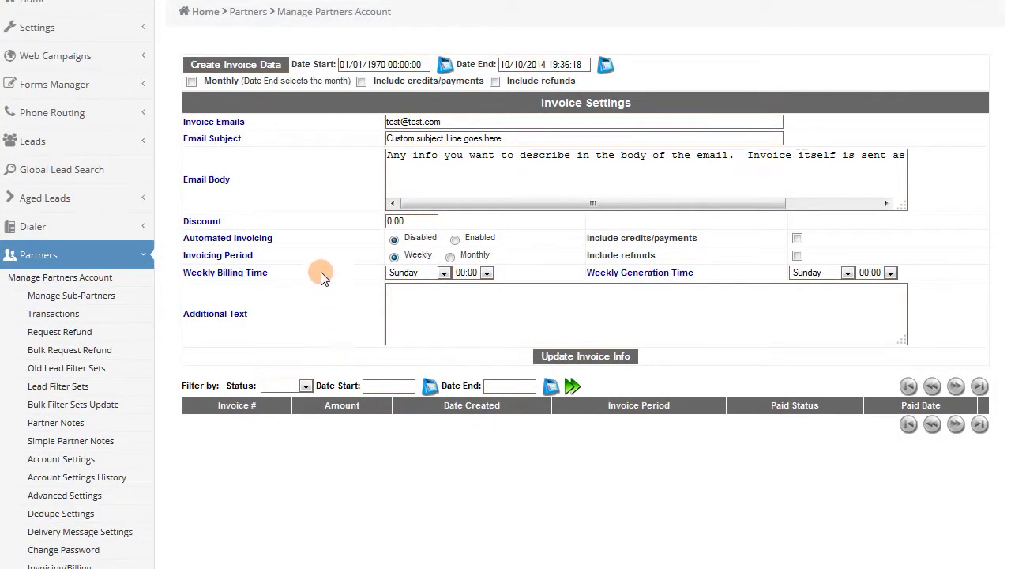
left_click(278, 68)
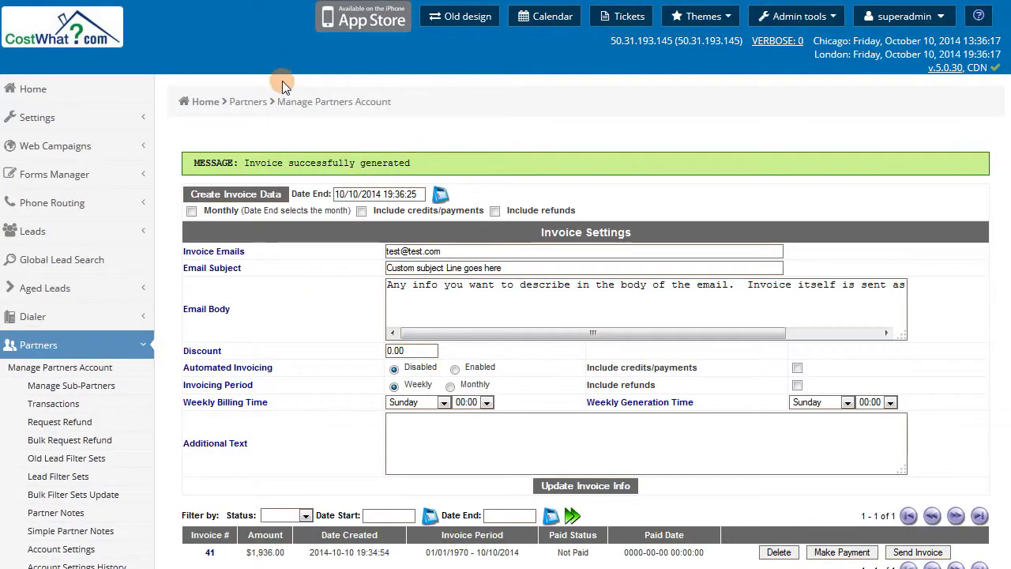
scroll(324, 194, "down", 3)
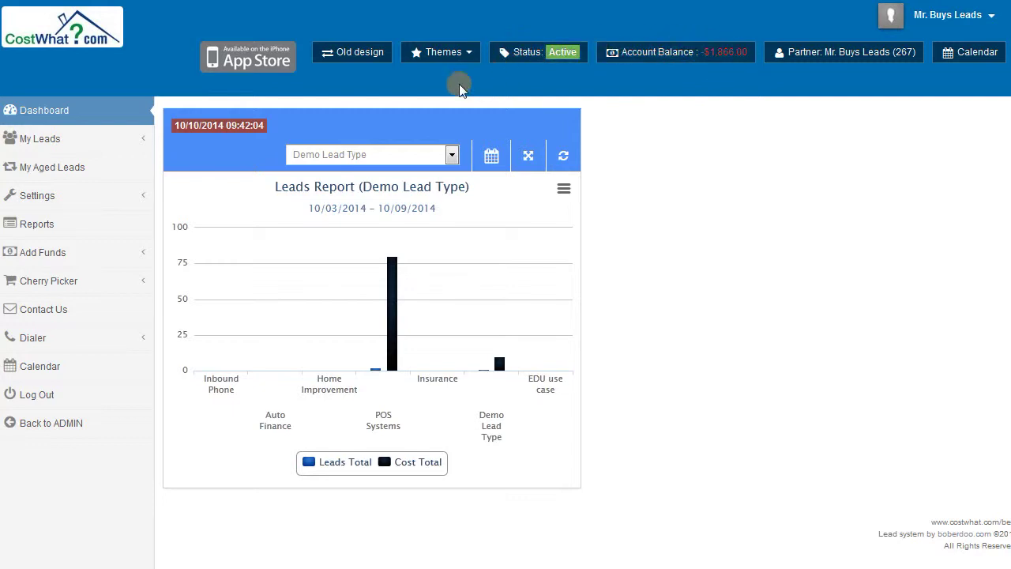
- Open My Leads in the partner admin and look through the partner's Inbound Phone leads
left_click(87, 148)
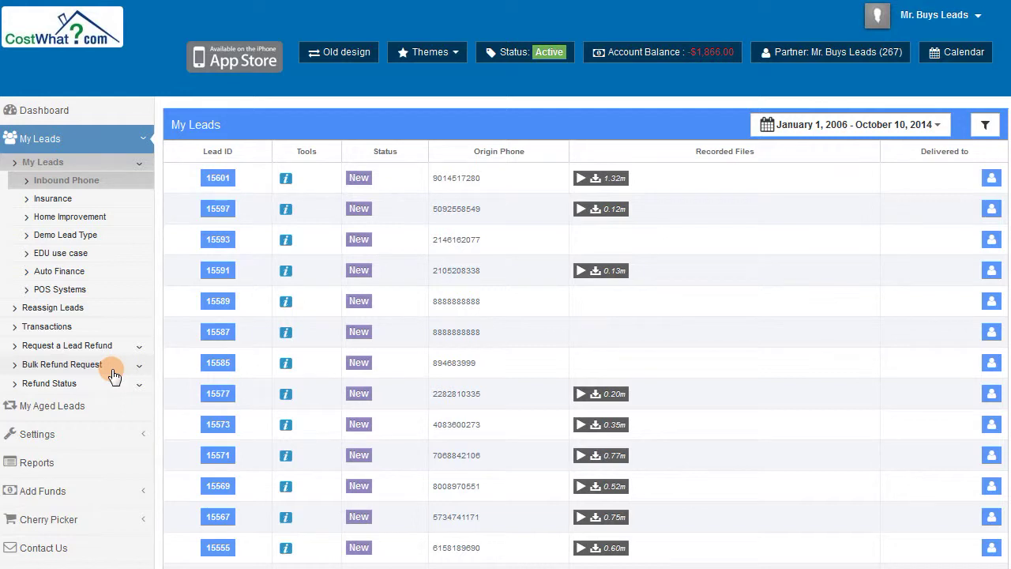
scroll(115, 373, "down", 2)
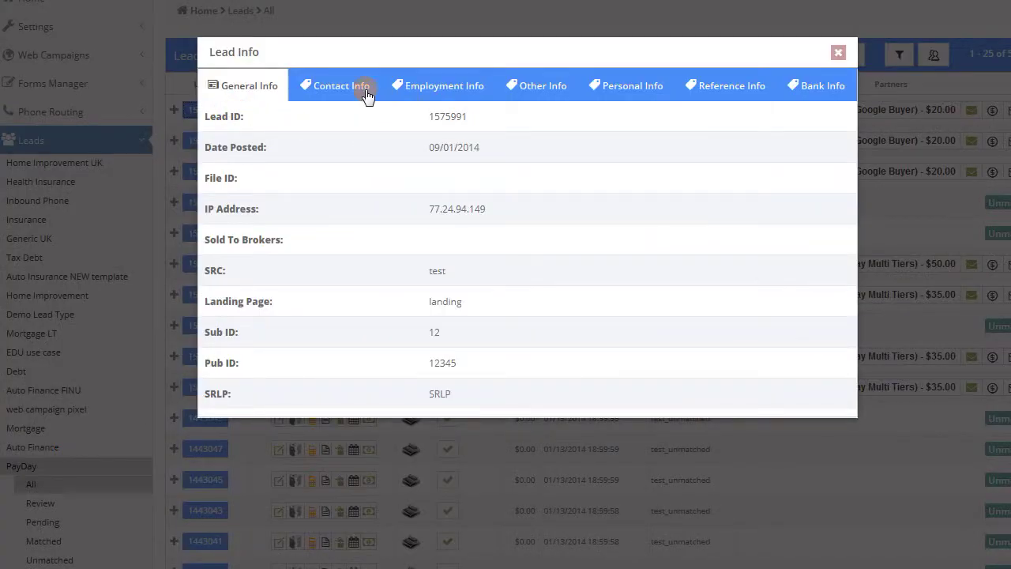
- Close the PayDay lead's details and view the date range options of the leads list
left_click(838, 52)
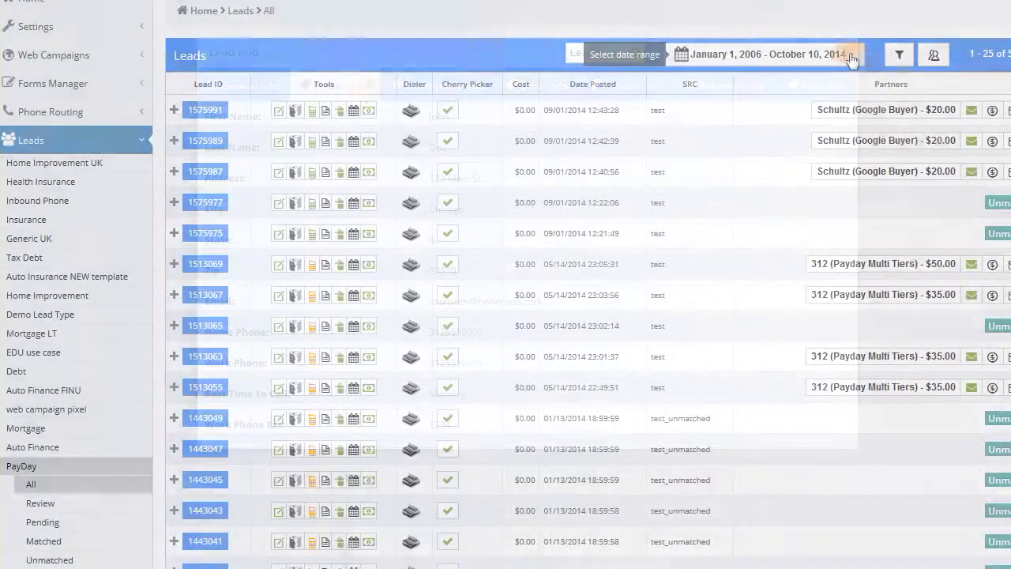
left_click(853, 55)
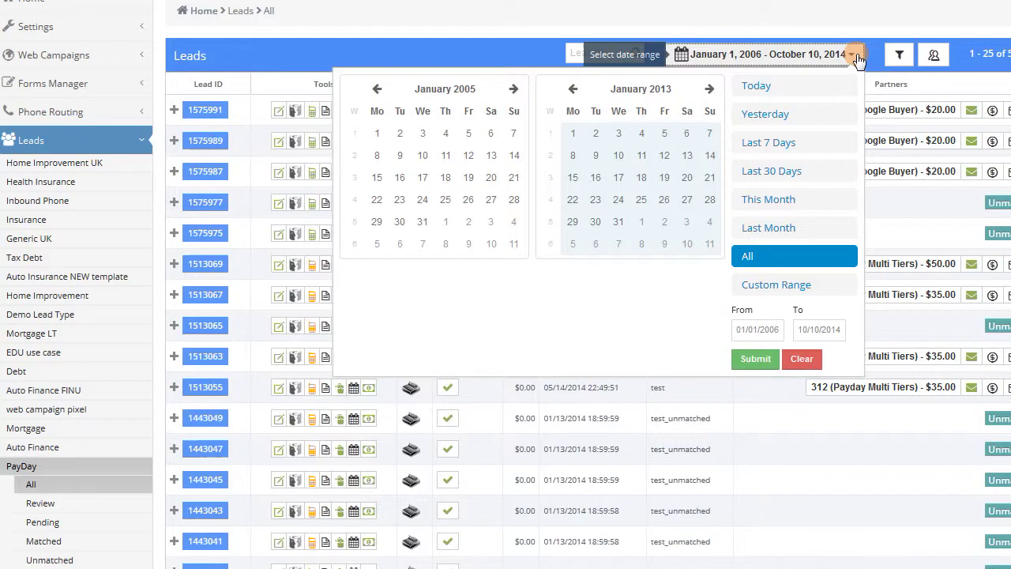
- Review the source, user, partner label, call center and lead ID criteria for filtering PayDay leads, then close the dialog without filtering
left_click(899, 55)
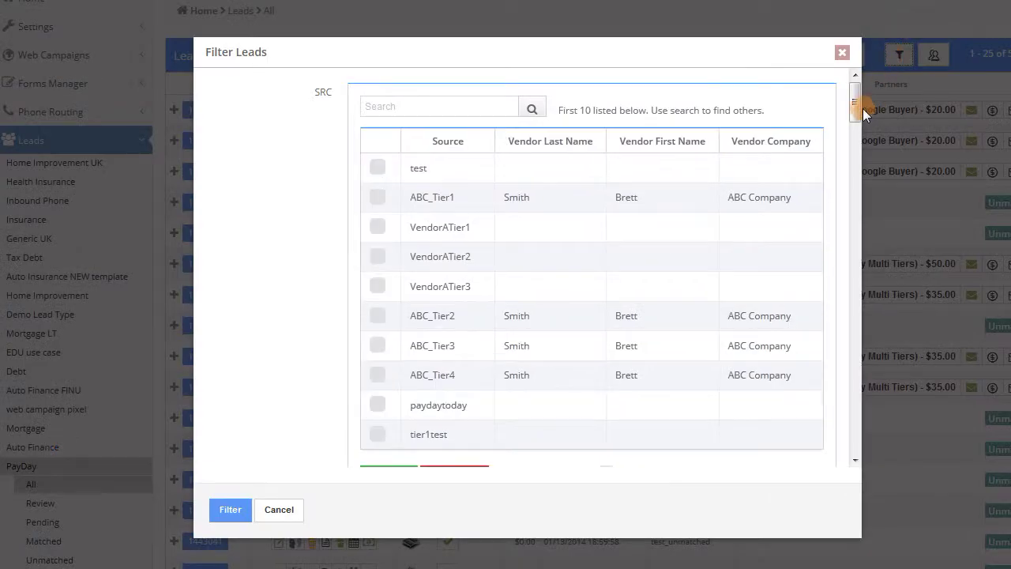
scroll(734, 176, "down", 5)
scroll(604, 414, "down", 12)
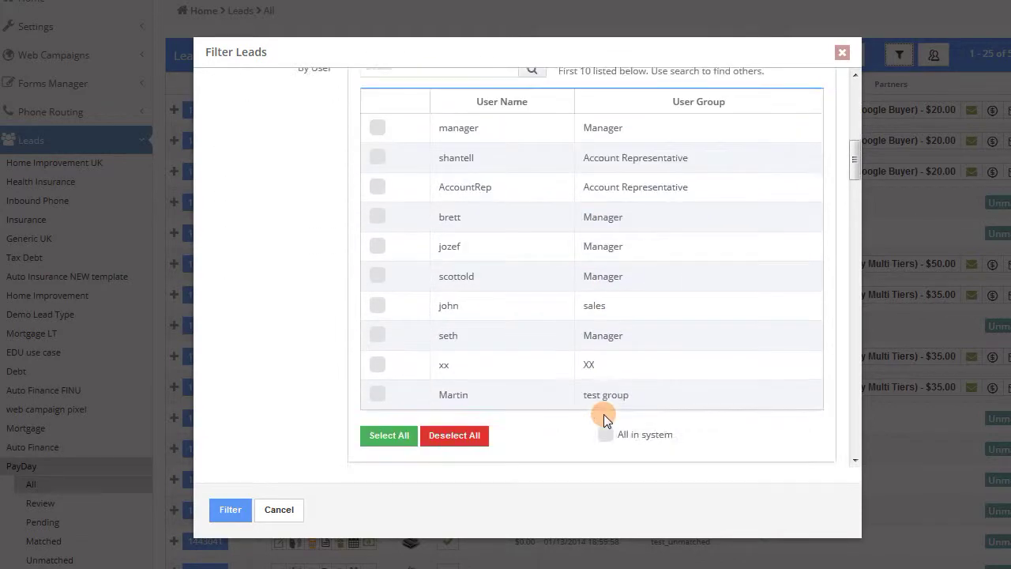
scroll(603, 414, "down", 4)
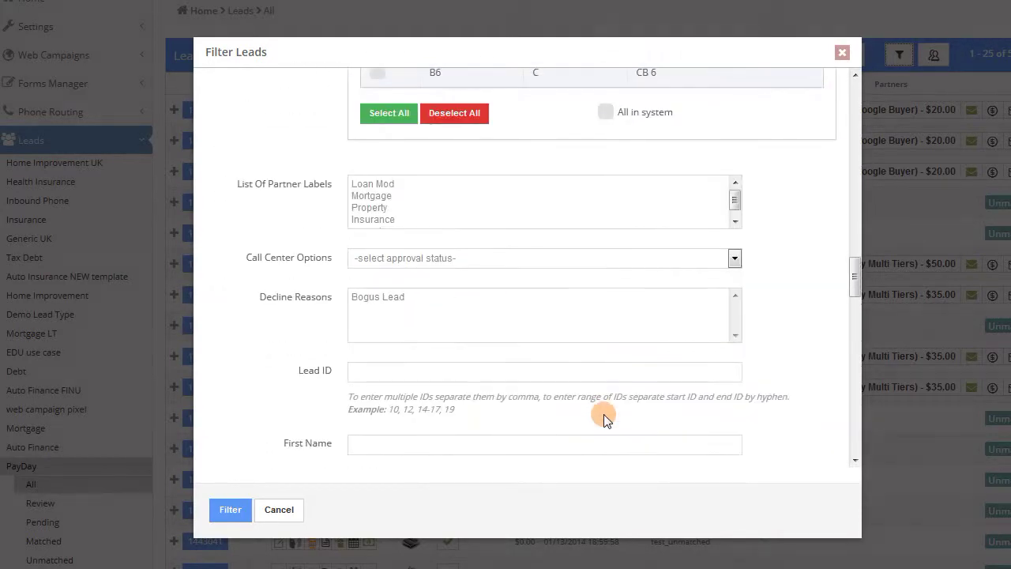
key("Escape")
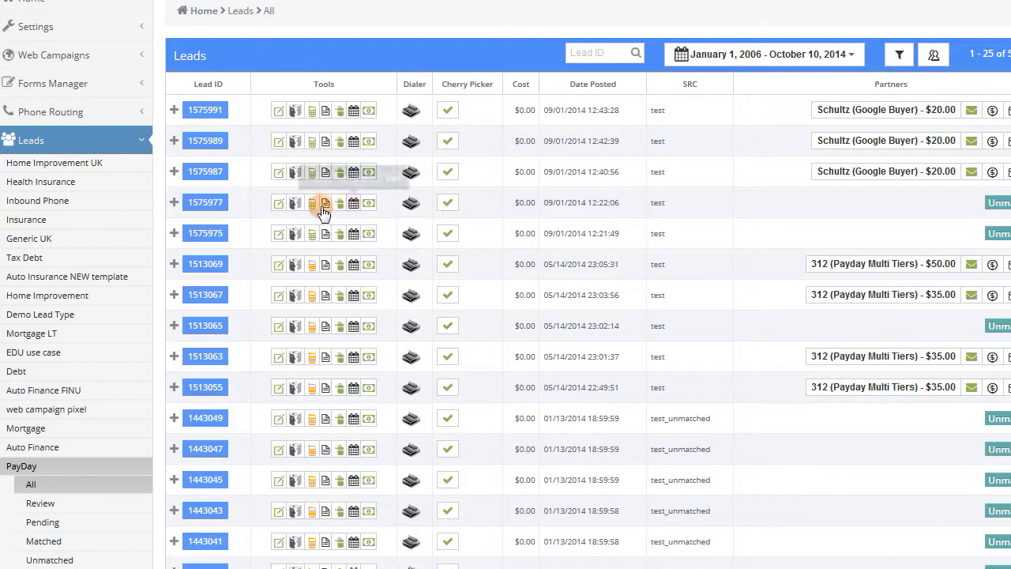
- Open the list of all Inbound Phone leads and view the call details of the Live Transfer lead dated 09/25/2014
left_click(64, 201)
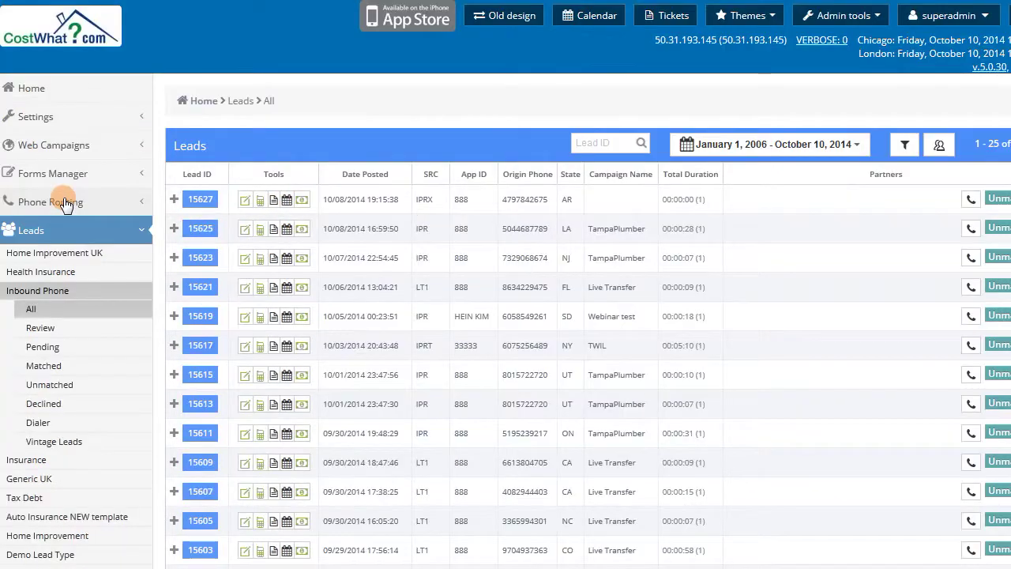
left_click(302, 258)
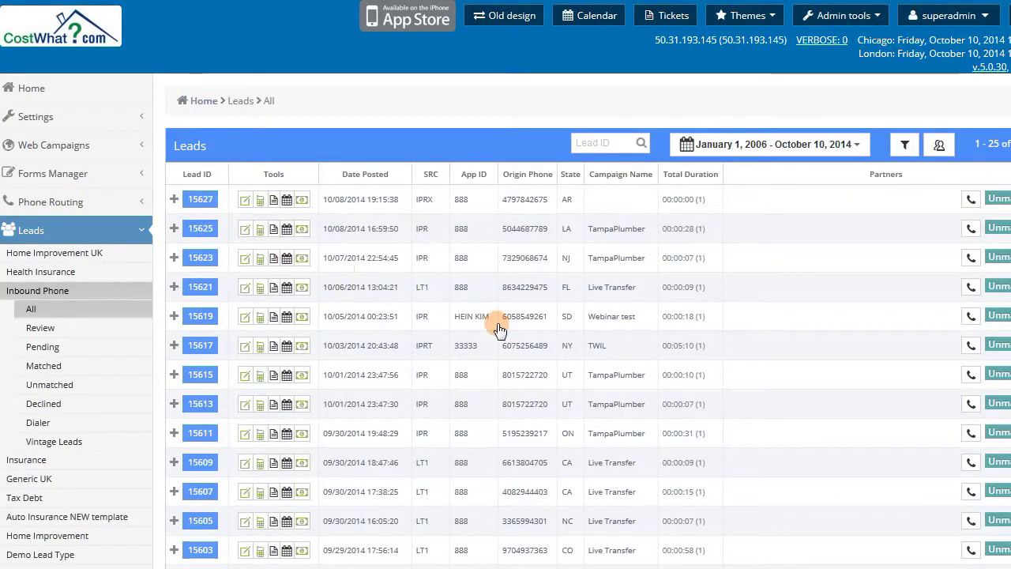
scroll(739, 411, "down", 5)
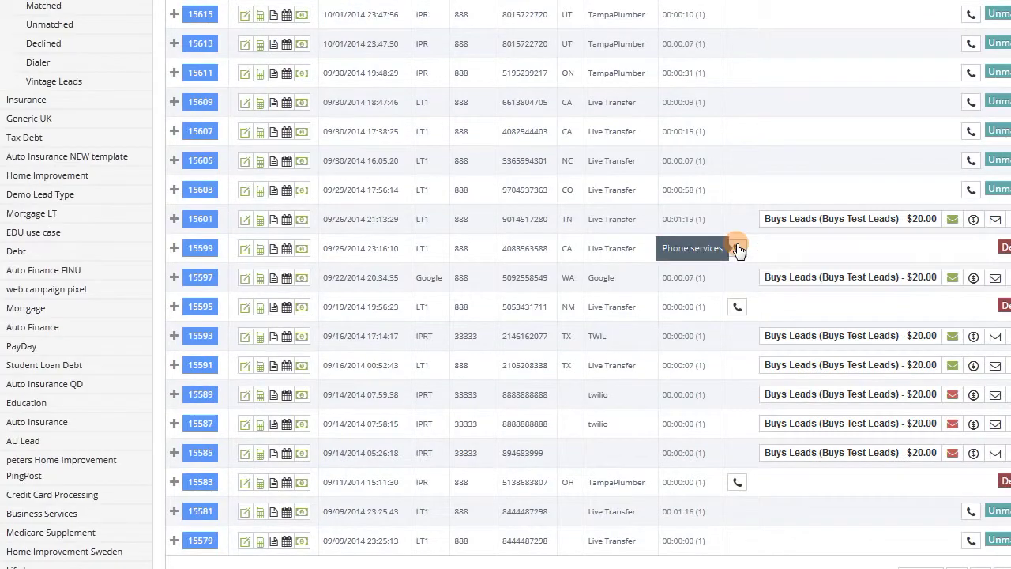
left_click(738, 246)
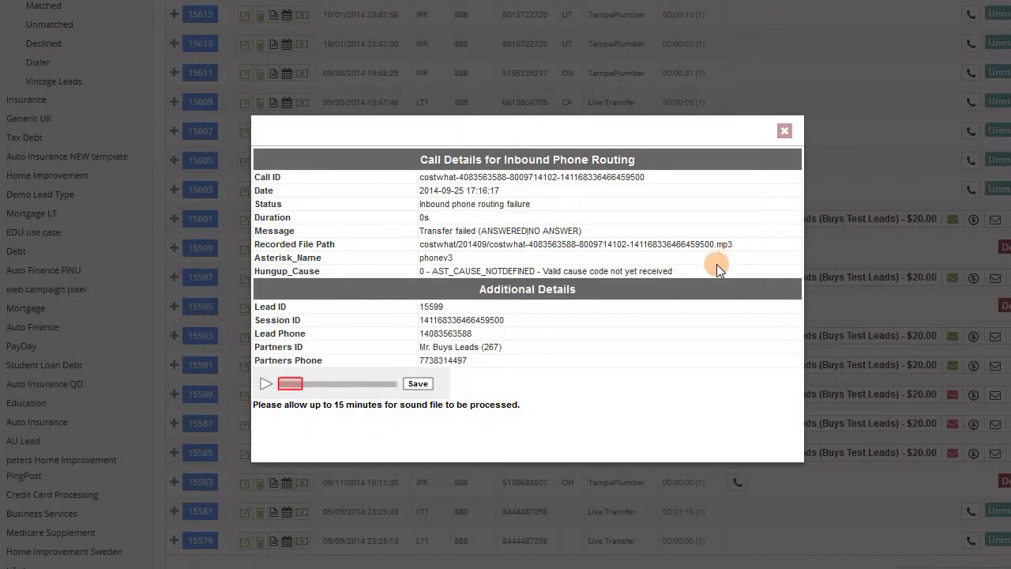